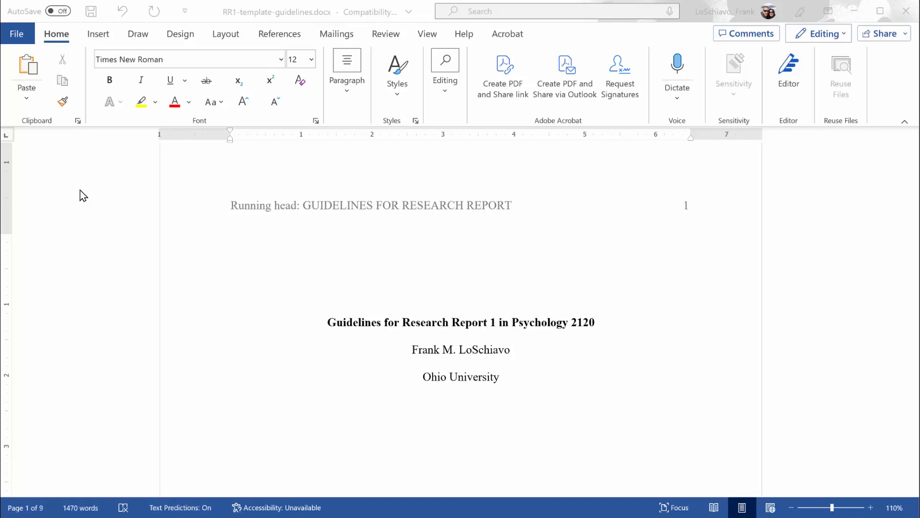
# Review the sample research report from its title page through the abstract, body sections, references, footnotes and Table 1
pyautogui.scroll(-10, 80, 195)
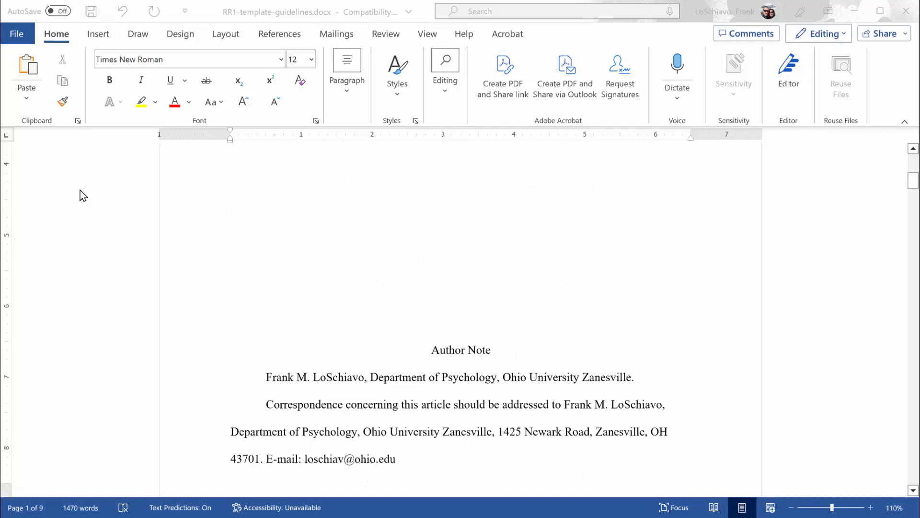
pyautogui.scroll(-10, 81, 196)
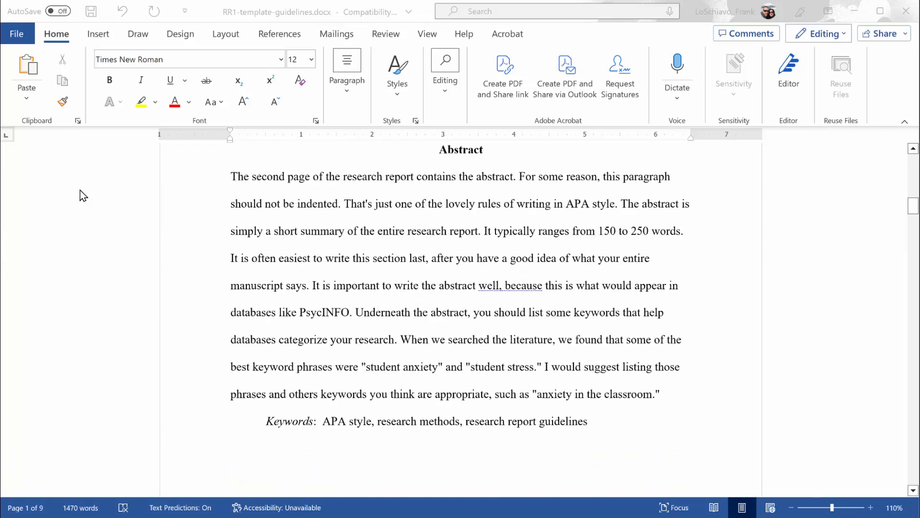
pyautogui.scroll(-10, 80, 195)
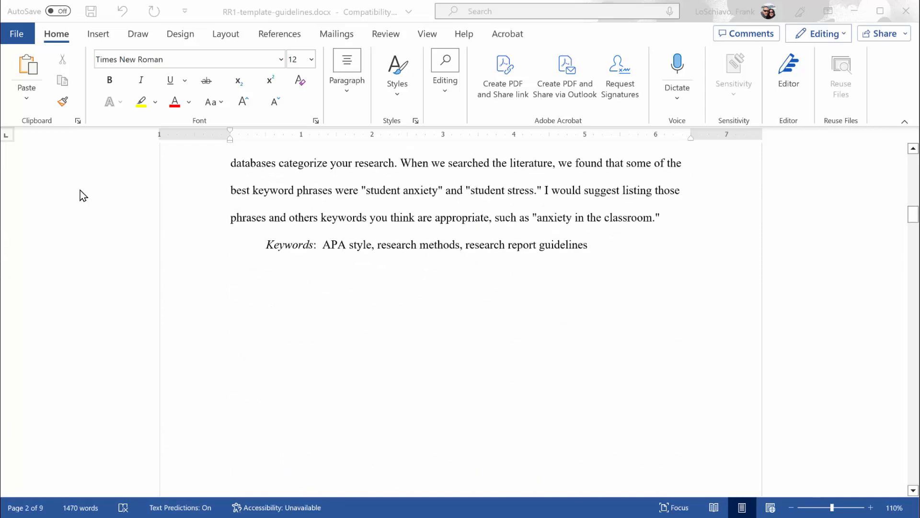
pyautogui.scroll(-6, 80, 196)
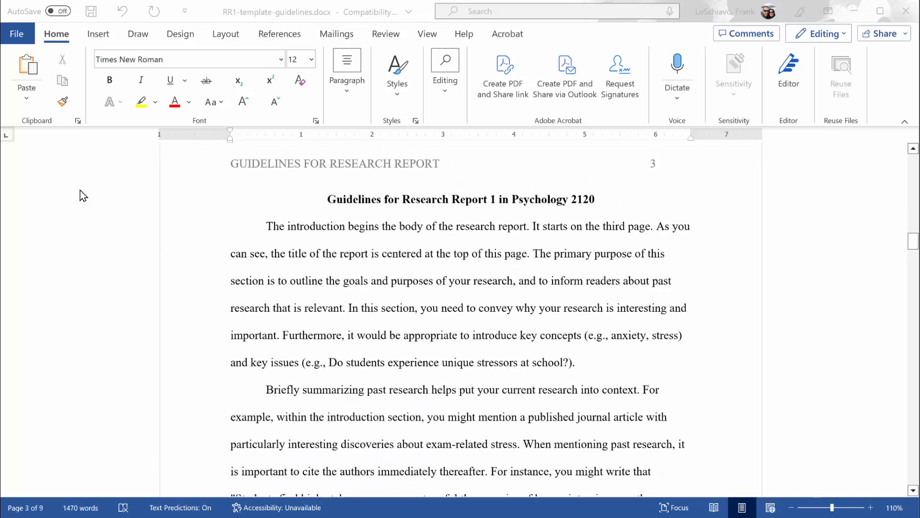
pyautogui.scroll(-15, 83, 195)
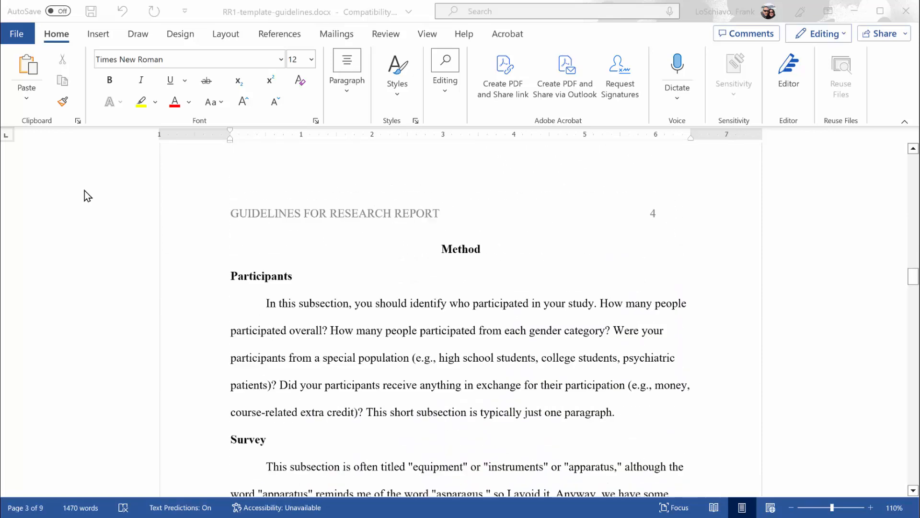
pyautogui.scroll(-2, 85, 195)
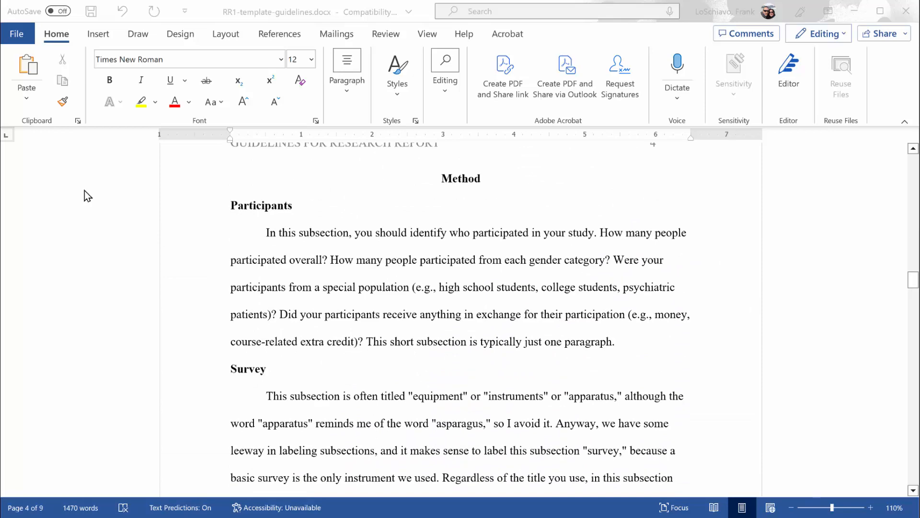
pyautogui.scroll(-20, 84, 190)
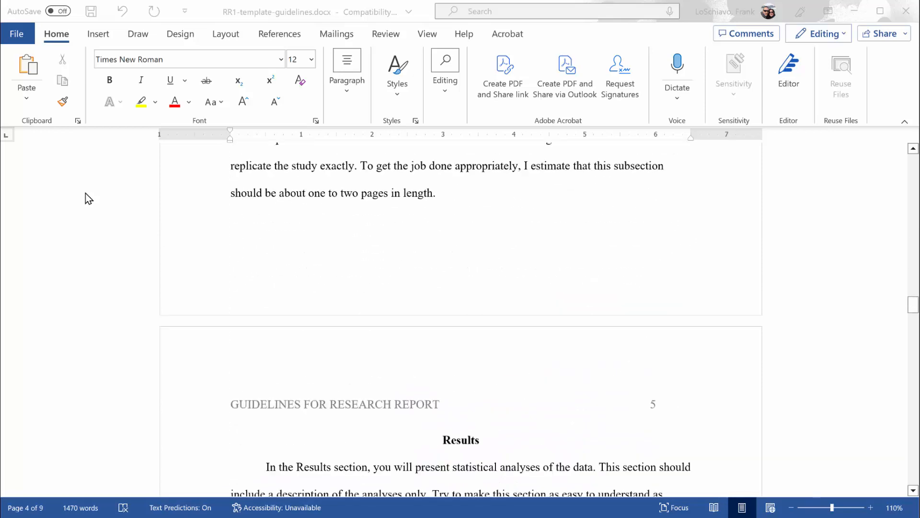
pyautogui.scroll(-2, 85, 197)
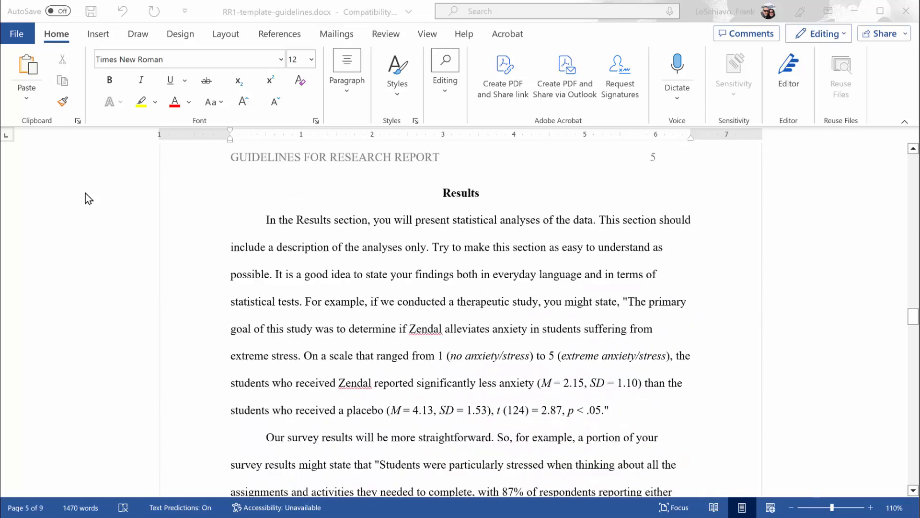
pyautogui.scroll(-15, 86, 194)
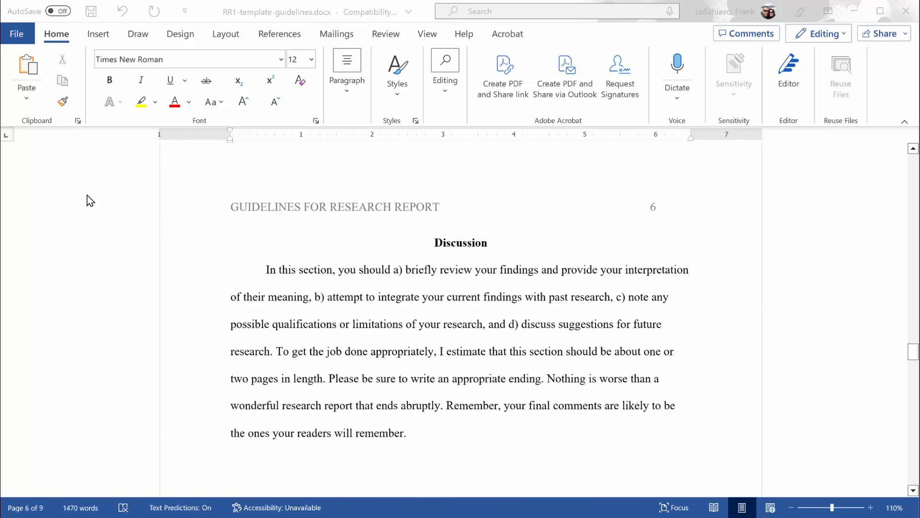
pyautogui.scroll(-19, 87, 200)
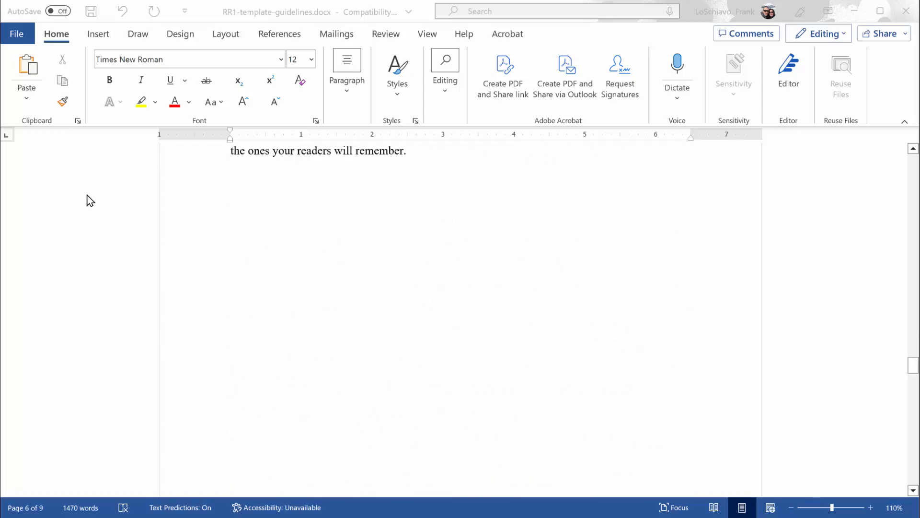
pyautogui.scroll(-3, 87, 200)
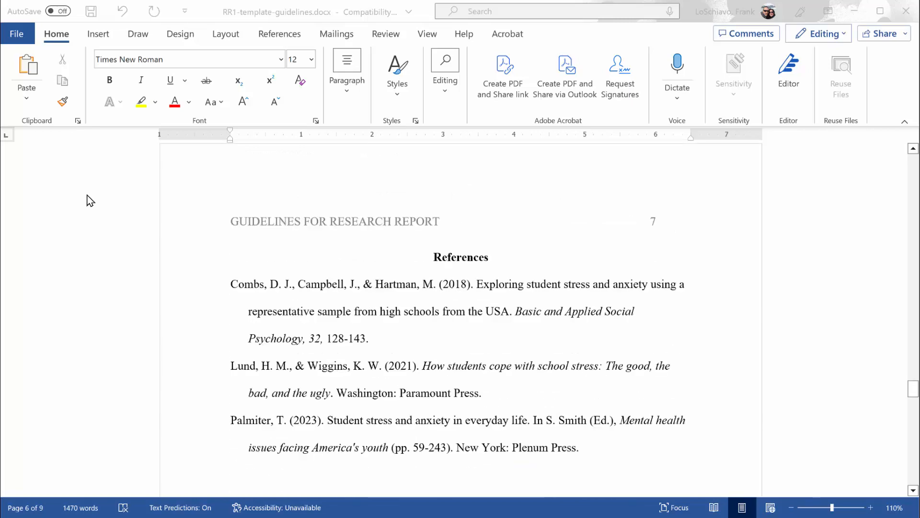
pyautogui.scroll(-14, 88, 201)
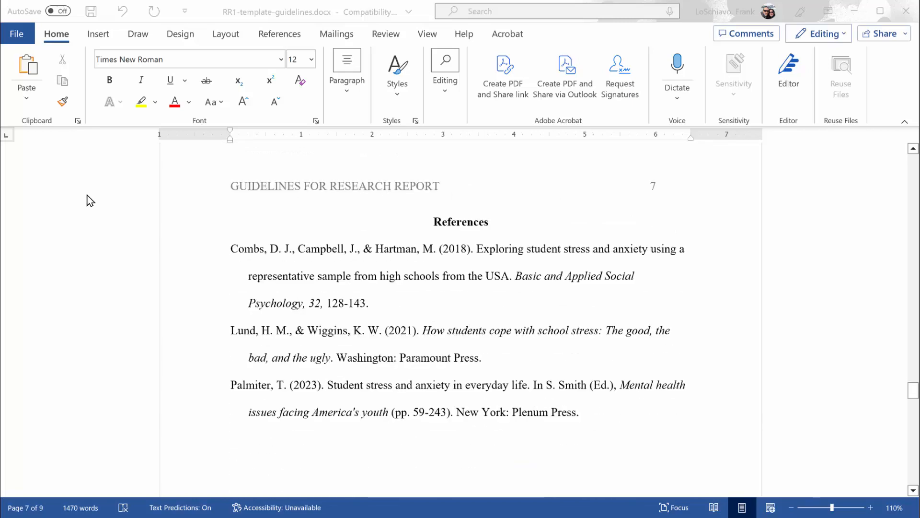
pyautogui.scroll(-11, 87, 195)
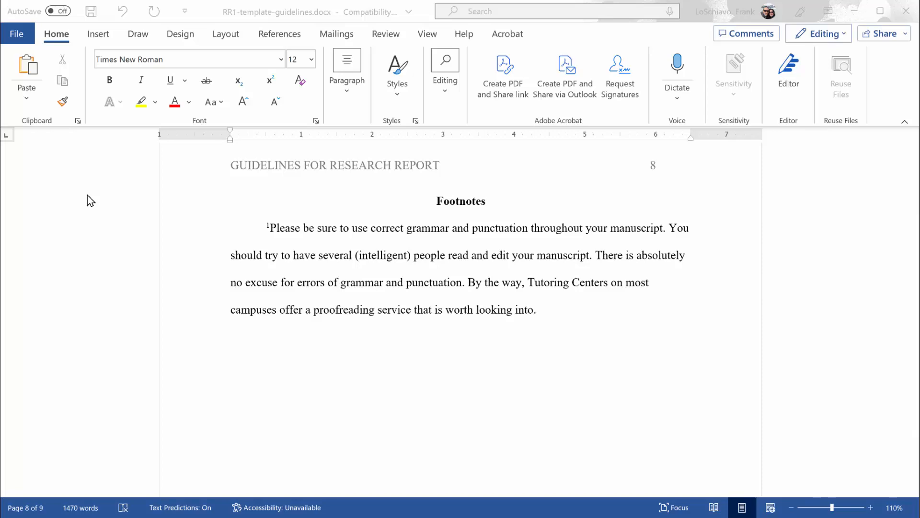
pyautogui.scroll(-10, 88, 195)
pyautogui.scroll(-10, 92, 202)
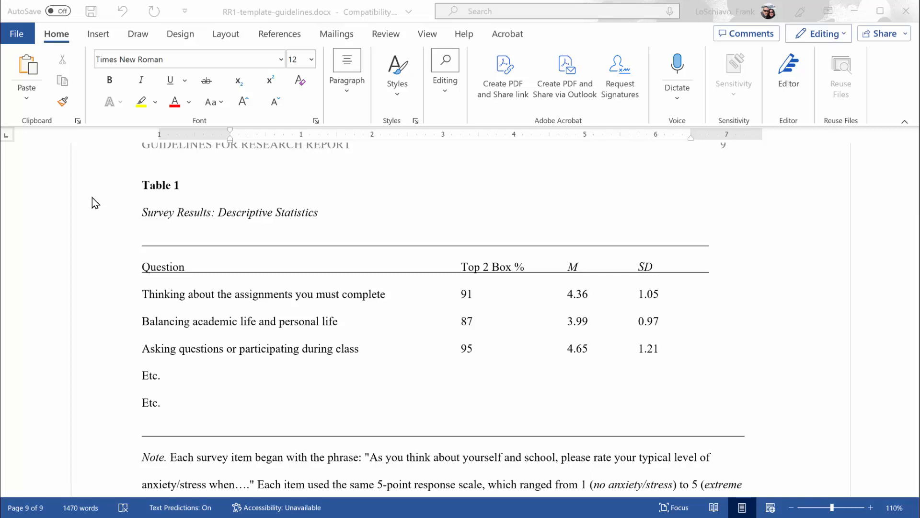
pyautogui.hotkey('ctrl', 'Home')
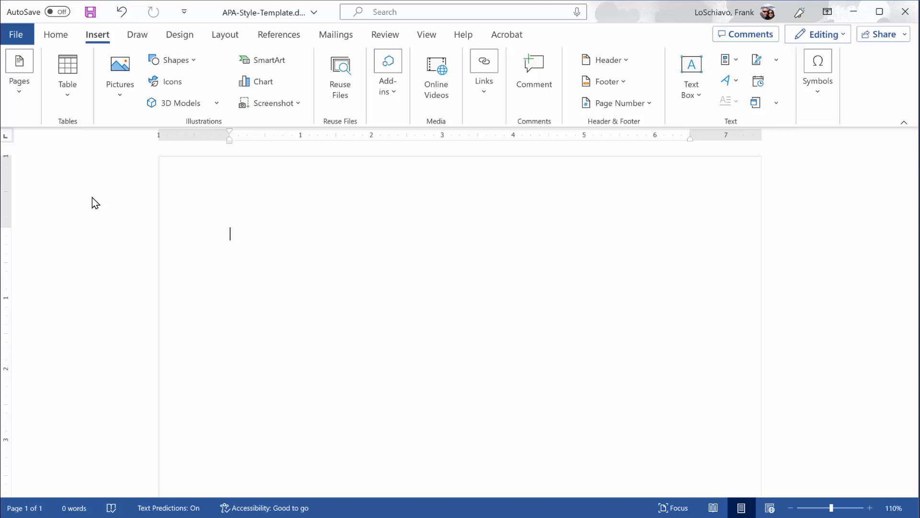
# Set the blank template's paragraph formatting to double line spacing with 0 pt spacing after paragraphs
pyautogui.click(54, 38)
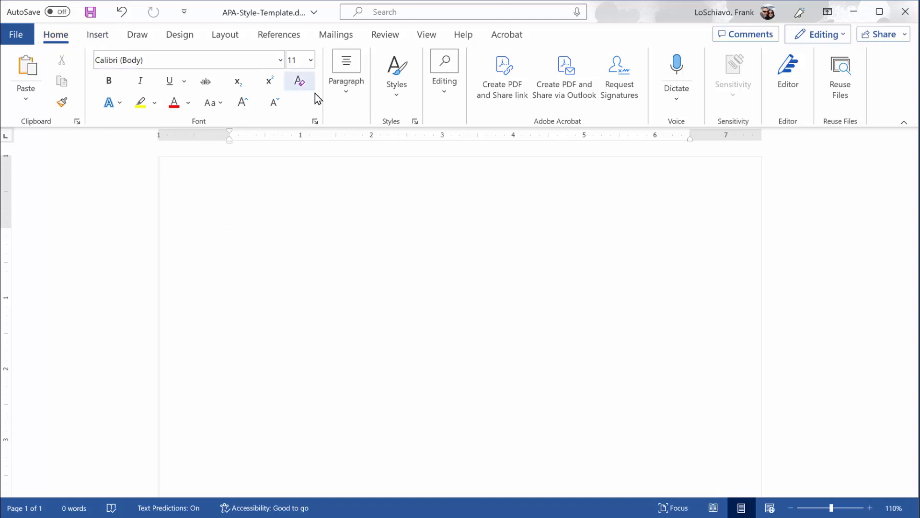
pyautogui.click(337, 93)
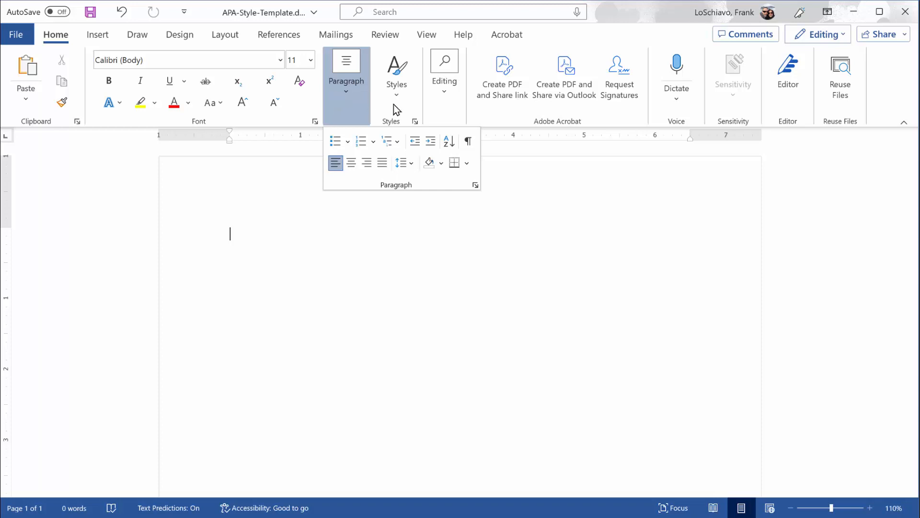
pyautogui.click(476, 186)
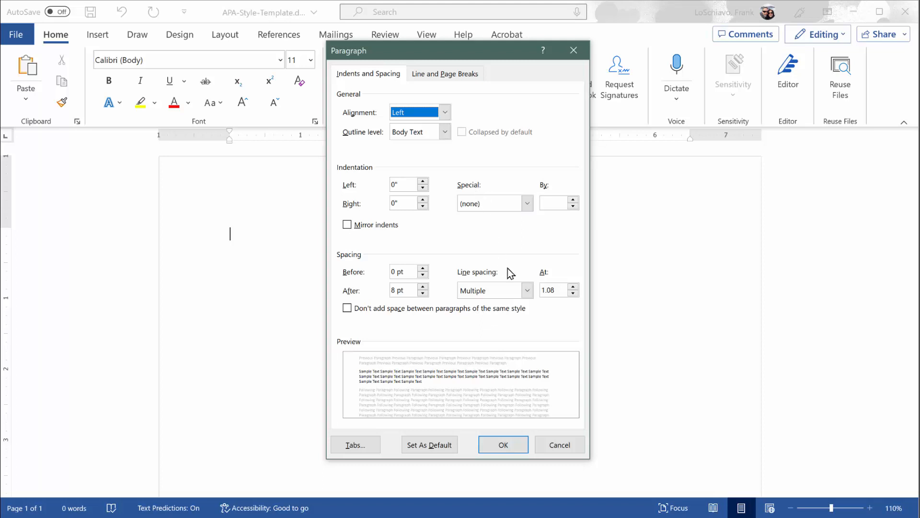
pyautogui.click(523, 291)
pyautogui.click(499, 324)
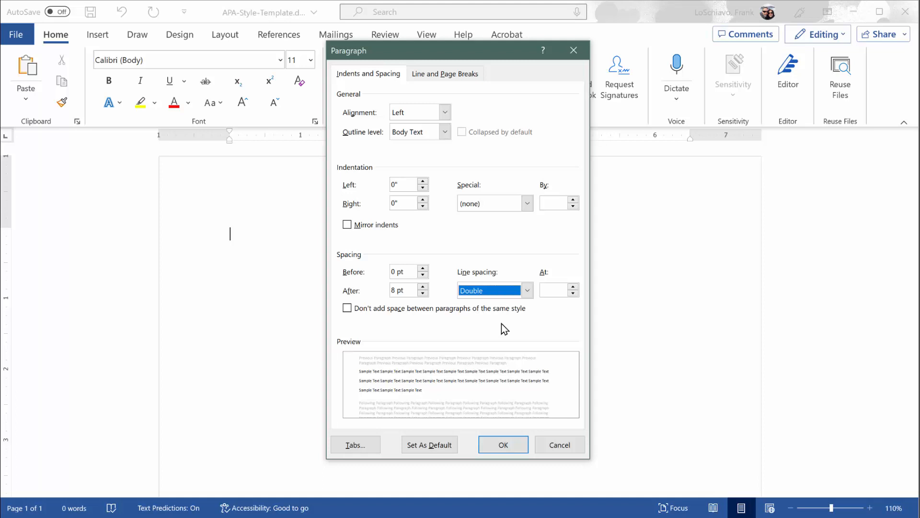
pyautogui.click(423, 287)
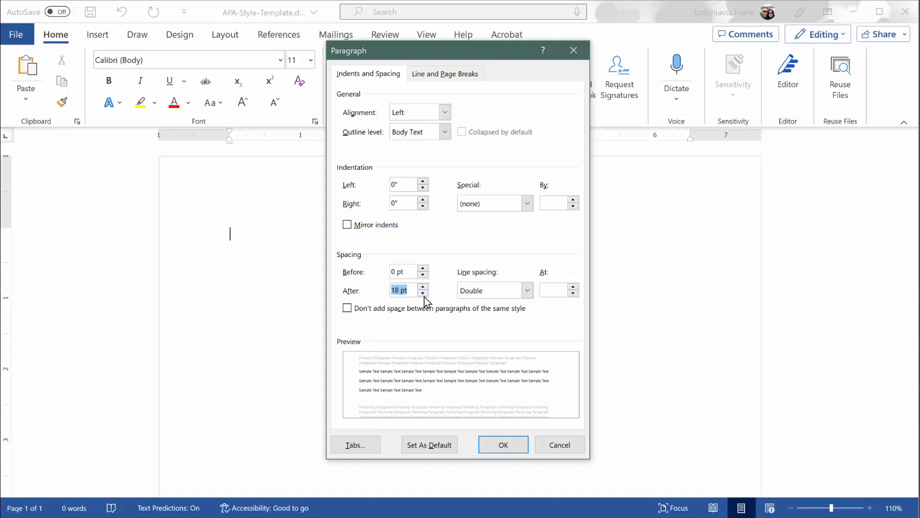
pyautogui.click(423, 293)
pyautogui.click(423, 293)
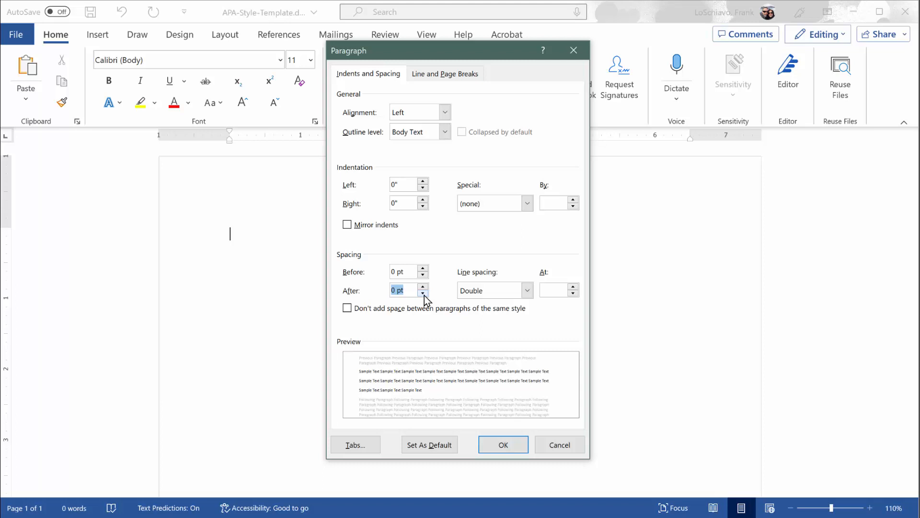
pyautogui.click(501, 444)
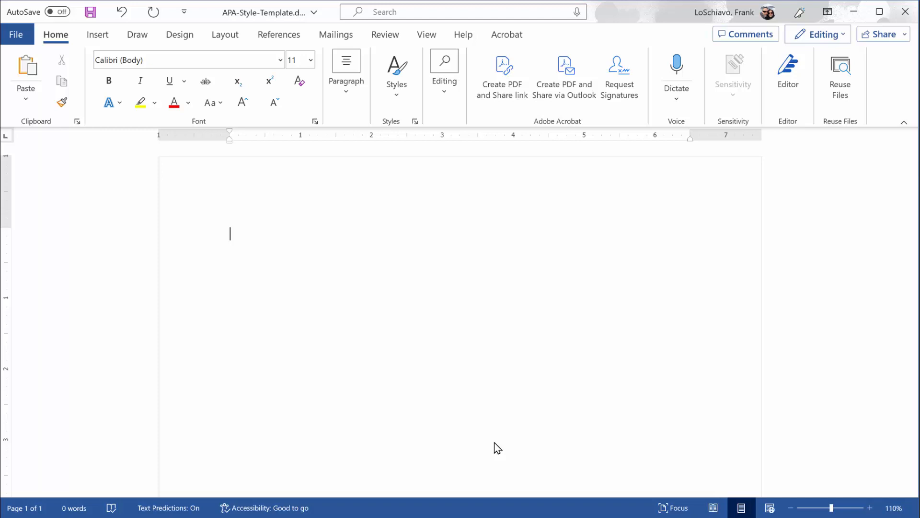
# Set a custom top page margin of 1.5" for the whole template document
pyautogui.click(225, 39)
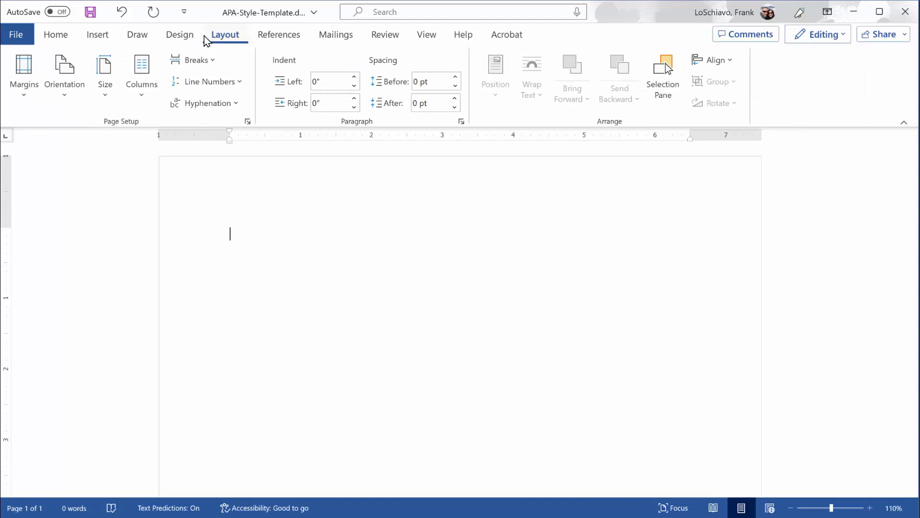
pyautogui.click(16, 95)
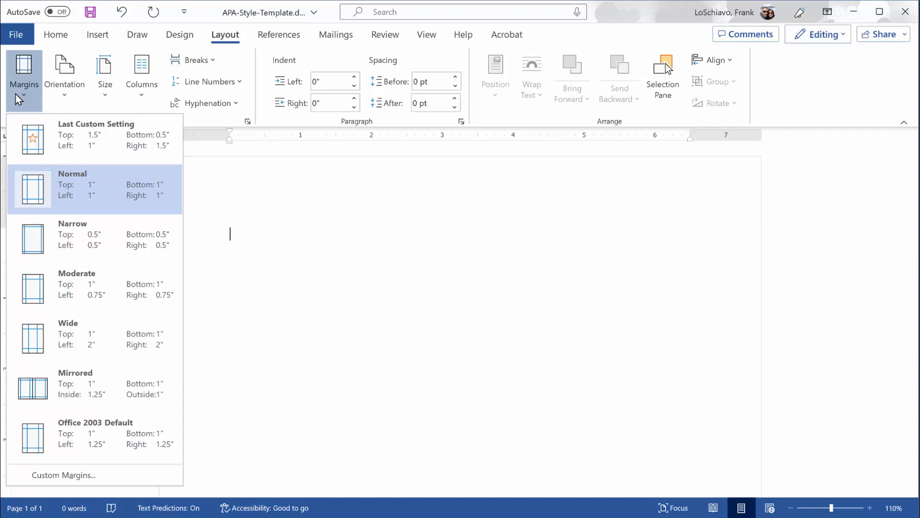
pyautogui.click(60, 473)
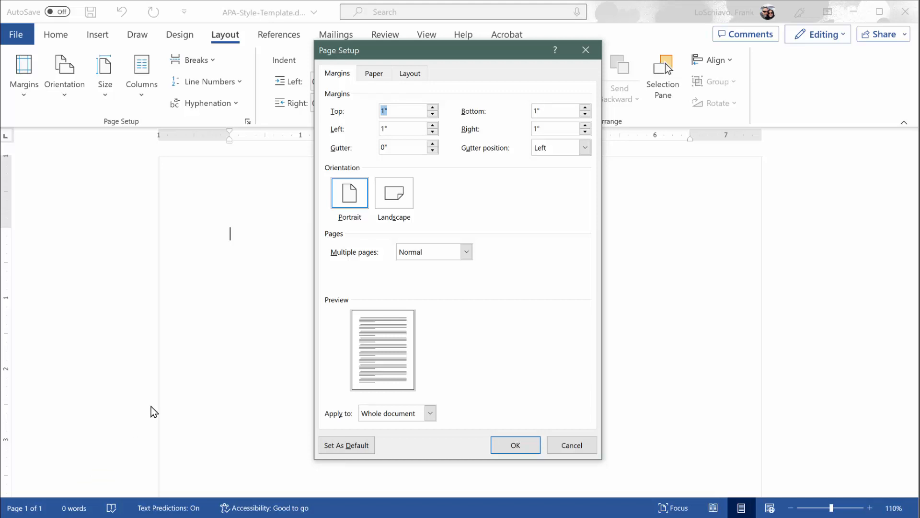
pyautogui.click(433, 109)
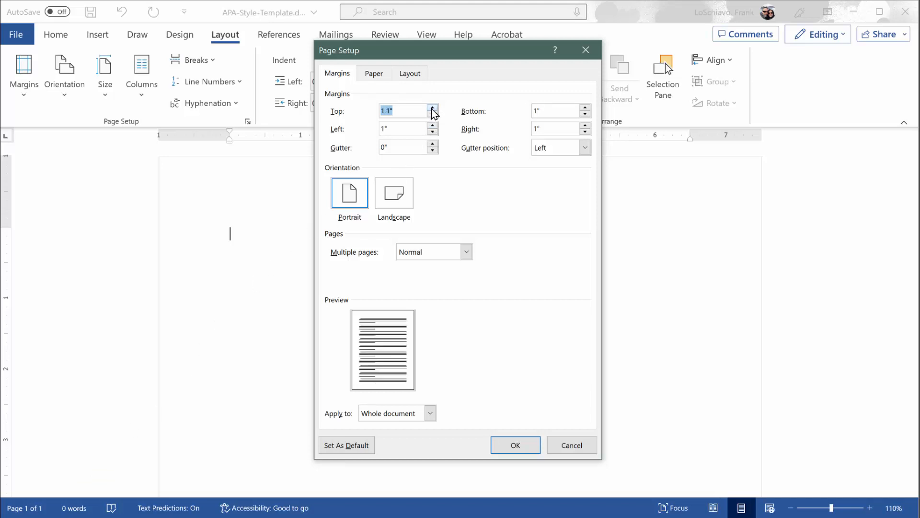
pyautogui.click(433, 108)
pyautogui.click(433, 109)
pyautogui.click(433, 108)
pyautogui.click(432, 108)
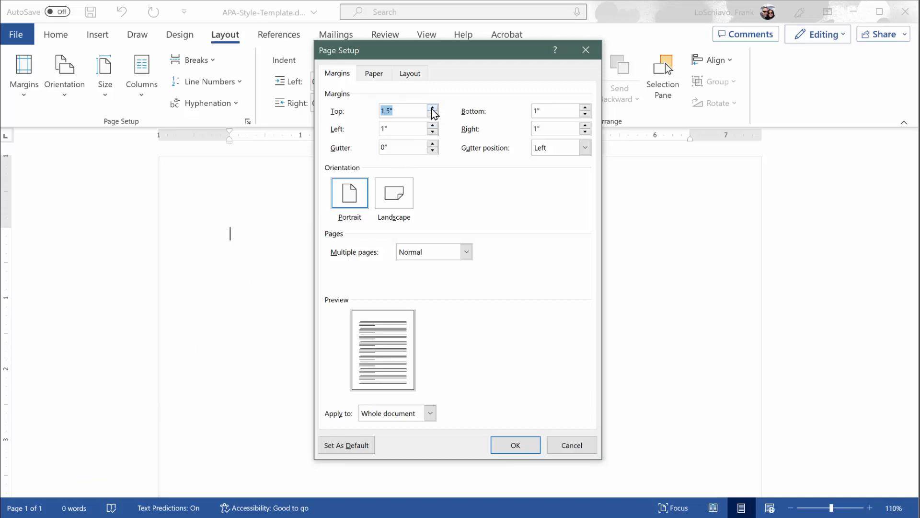
pyautogui.click(515, 445)
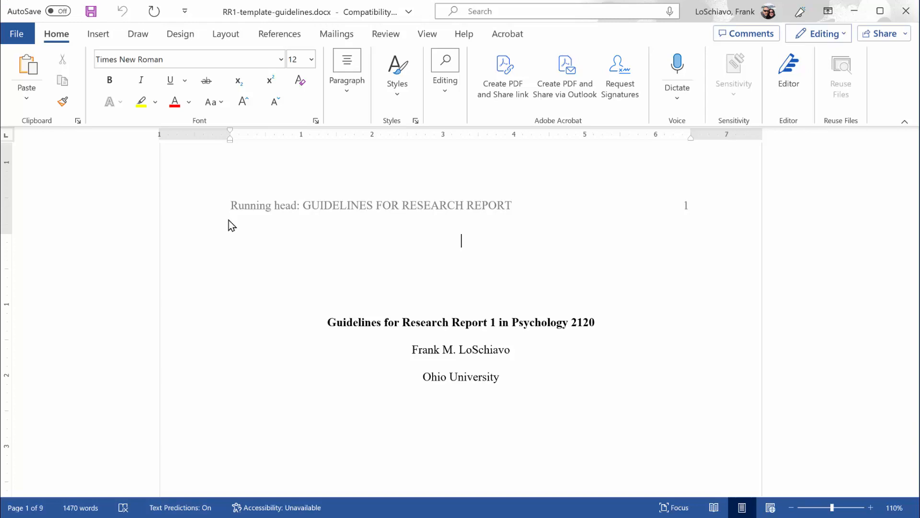
# Add blank lines to the APA-Style-Template document until a second page starts, and return to the beginning of page 1
pyautogui.press('pagedown')
pyautogui.press('pagedown')
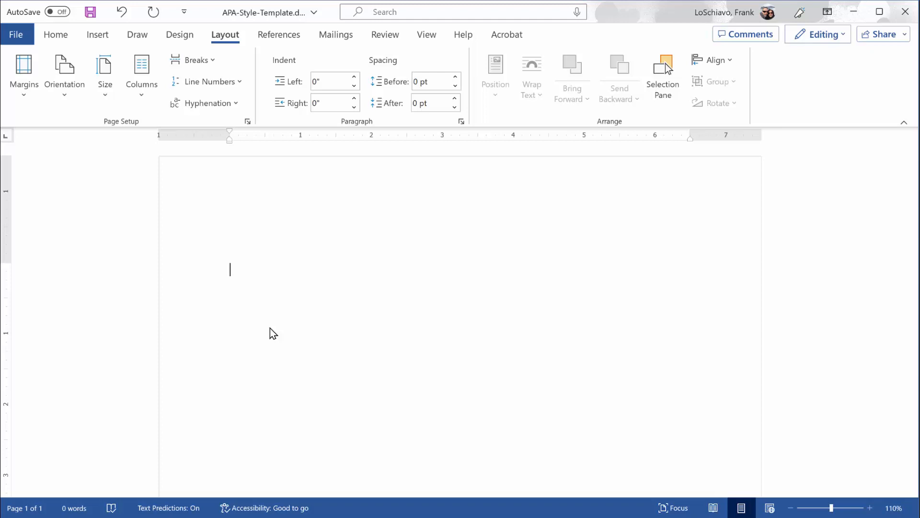
pyautogui.press('Return')
pyautogui.press('Return')
pyautogui.press('Return')
pyautogui.press('Return')
pyautogui.press('Return')
pyautogui.press('Return')
pyautogui.press('Return')
pyautogui.press('Return')
pyautogui.press('Return')
pyautogui.press('Return')
pyautogui.press('Return')
pyautogui.press('Return')
pyautogui.press('Return')
pyautogui.press('Return')
pyautogui.press('Return')
pyautogui.press('Return')
pyautogui.press('Return')
pyautogui.press('Return')
pyautogui.press('Return')
pyautogui.press('Return')
pyautogui.press('Return')
pyautogui.press('Return')
pyautogui.press('Return')
pyautogui.press('Return')
pyautogui.press('Return')
pyautogui.press('Return')
pyautogui.press('Return')
pyautogui.press('Return')
pyautogui.press('Return')
pyautogui.press('Return')
pyautogui.press('Return')
pyautogui.press('Return')
pyautogui.press('Return')
pyautogui.press('Return')
pyautogui.press('Return')
pyautogui.press('Return')
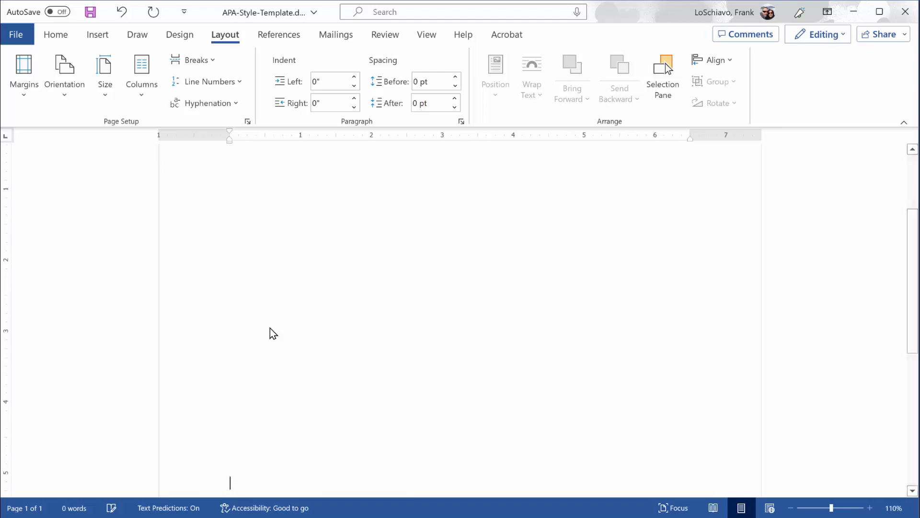
pyautogui.press('Return')
pyautogui.press('Return')
pyautogui.press('Return')
pyautogui.press('Return')
pyautogui.press('Return')
pyautogui.press('Return')
pyautogui.press('Return')
pyautogui.press('Return')
pyautogui.press('Return')
pyautogui.press('Return')
pyautogui.press('Return')
pyautogui.press('Return')
pyautogui.press('Return')
pyautogui.press('Return')
pyautogui.press('Return')
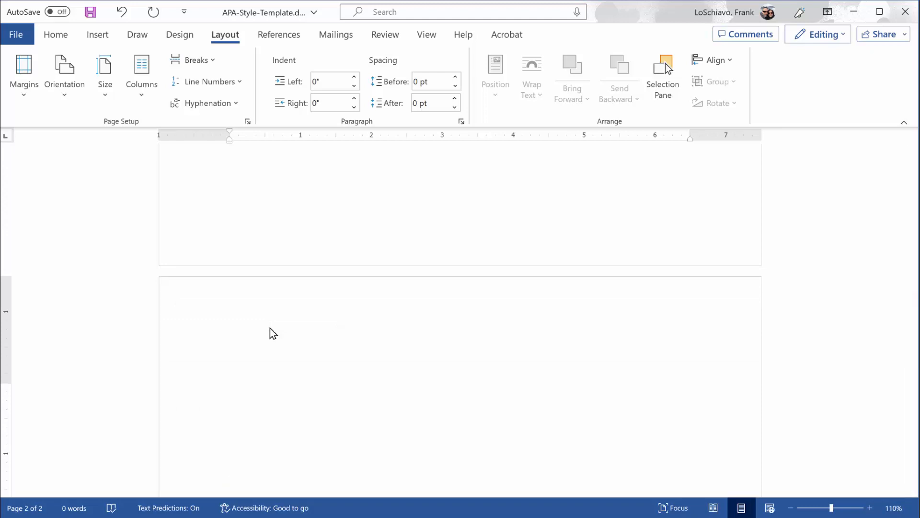
pyautogui.scroll(12, 269, 328)
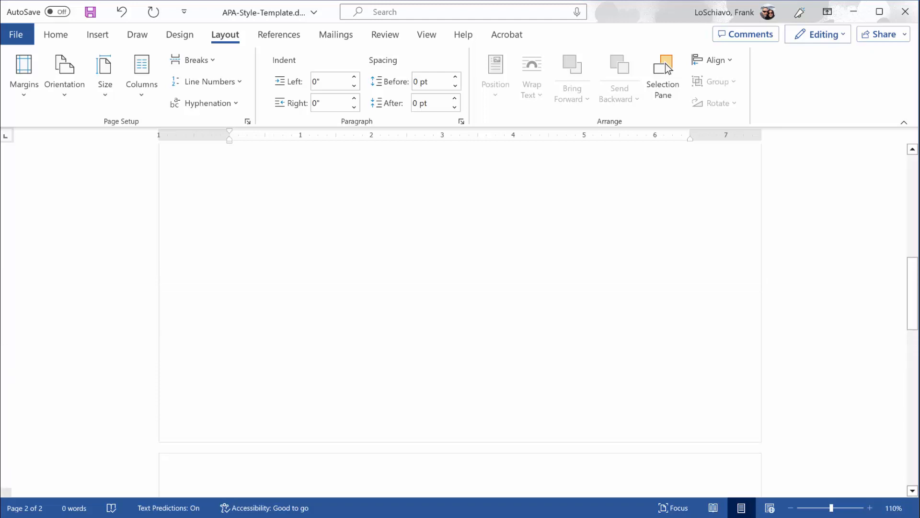
pyautogui.press('Up')
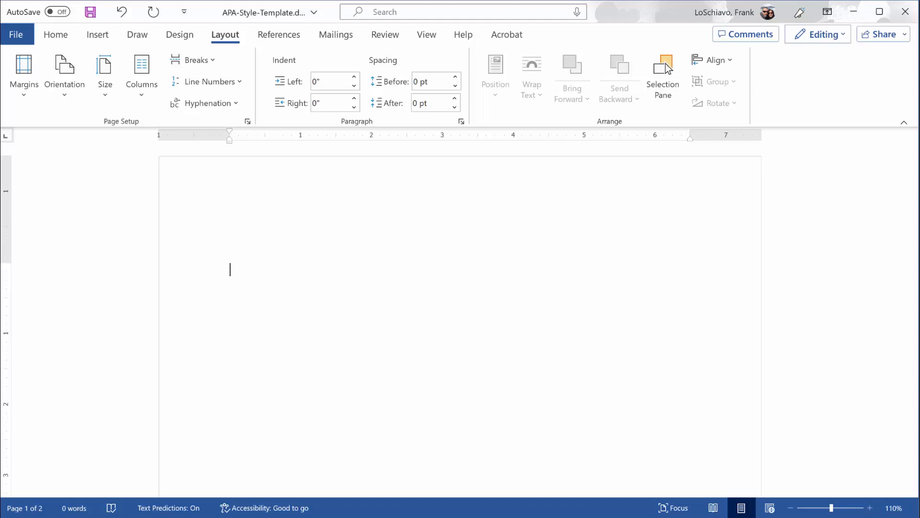
# Open the page header for editing and give the first page its own different header
pyautogui.click(98, 38)
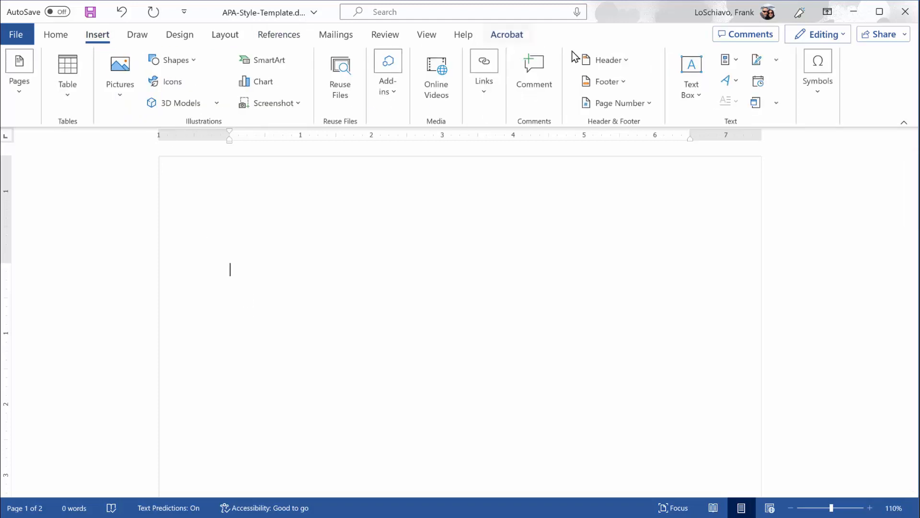
pyautogui.click(618, 60)
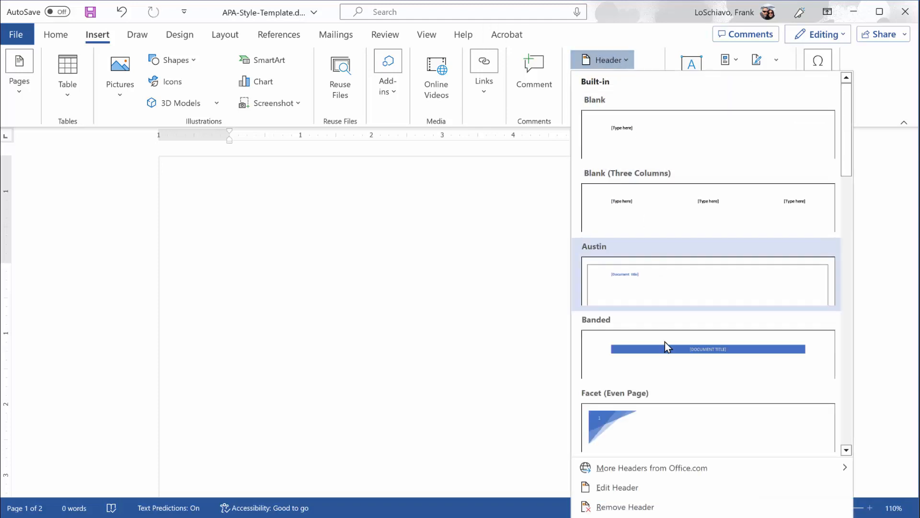
pyautogui.click(651, 490)
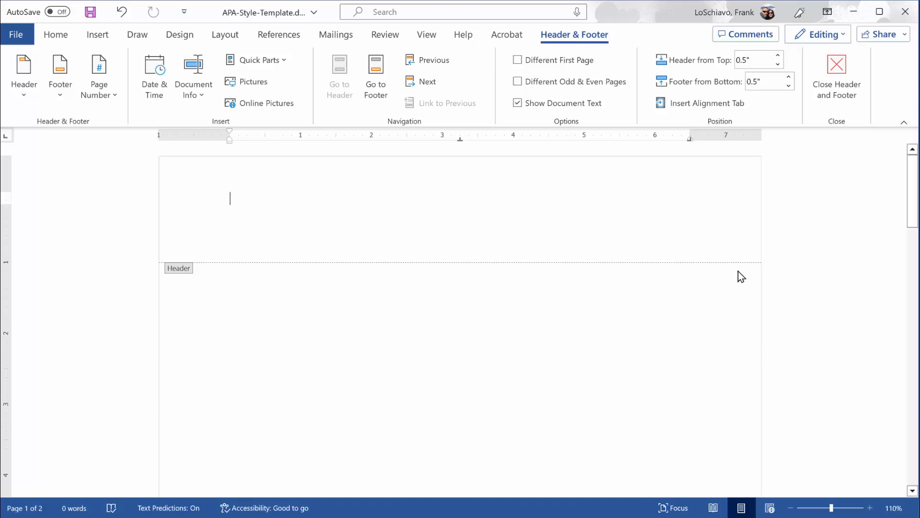
pyautogui.click(517, 60)
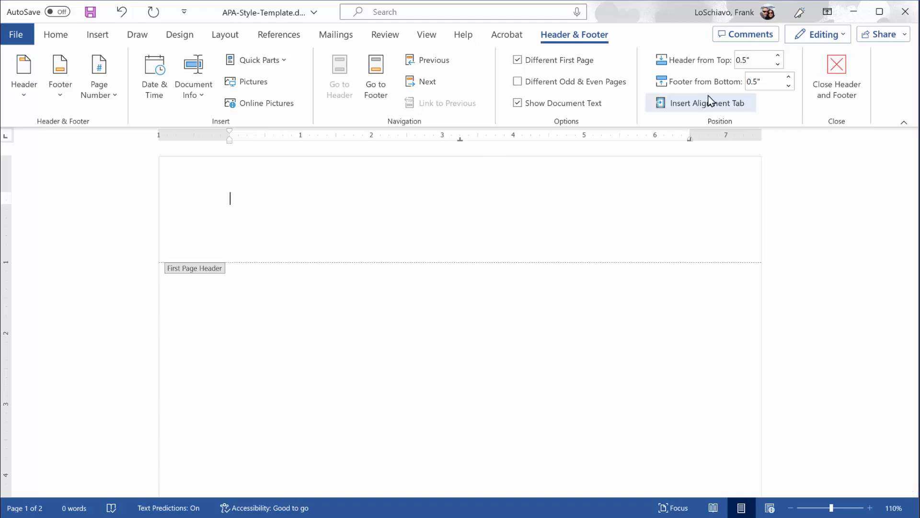
# Set the header's distance from the top of the page to 1"
pyautogui.click(777, 56)
pyautogui.click(777, 57)
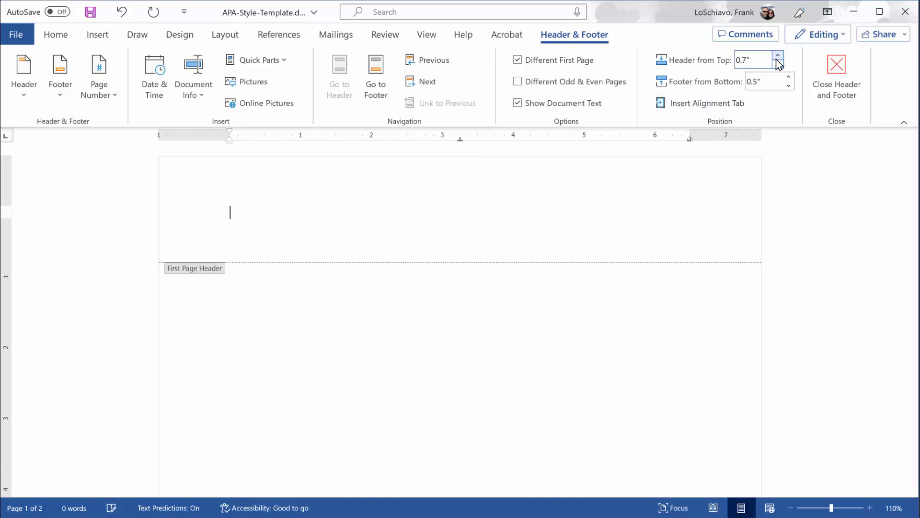
pyautogui.click(777, 56)
pyautogui.click(777, 57)
pyautogui.click(777, 57)
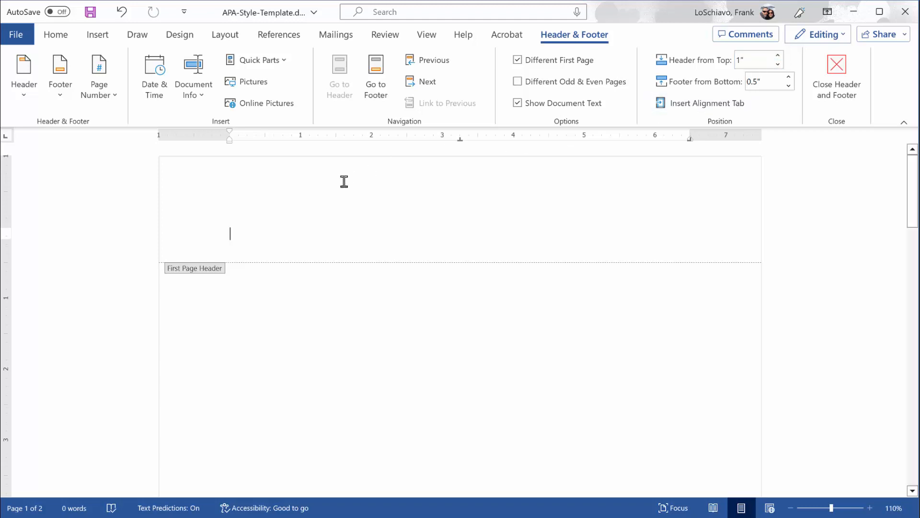
# Enter "Running head: GUIDELINES FOR RESEARCH REPORT" in the first-page header and add a right-aligned plain page number on the same line
pyautogui.write('Running')
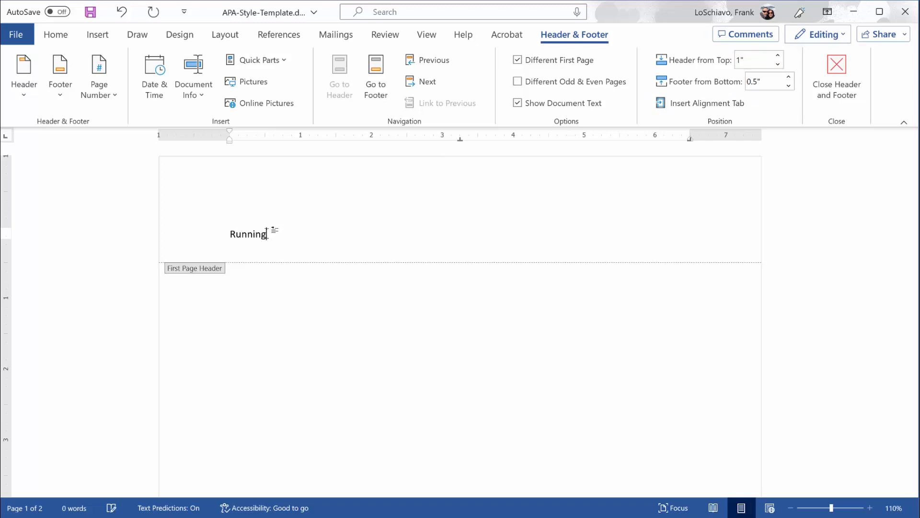
pyautogui.write(' head: GUIDELINES ')
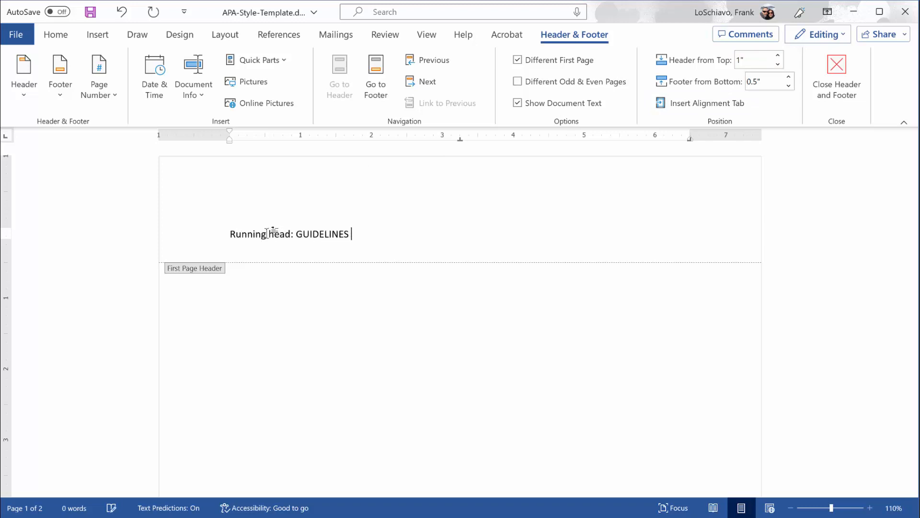
pyautogui.write('FOR RESEARCH REPORT')
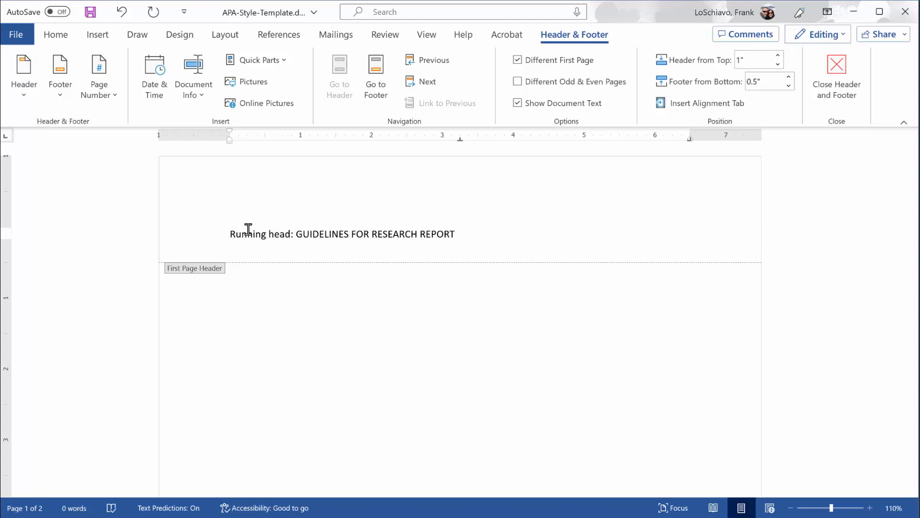
pyautogui.click(92, 96)
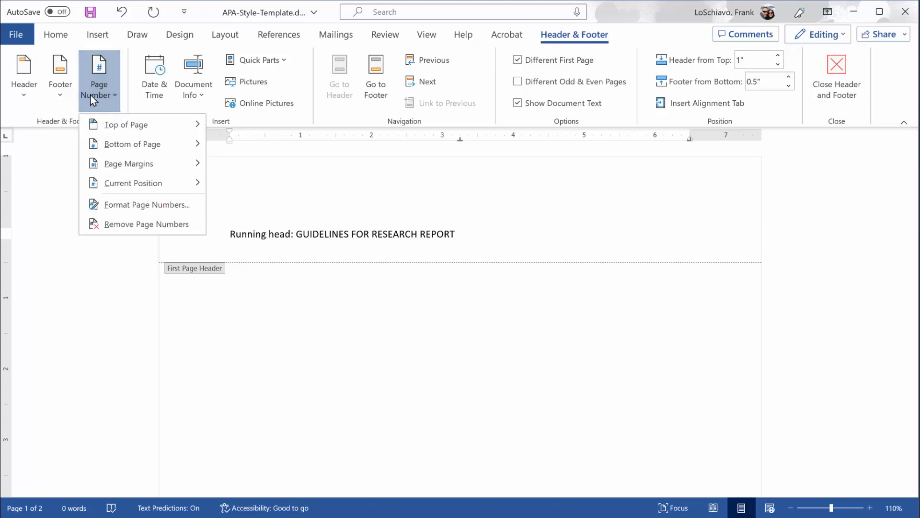
pyautogui.moveTo(127, 182)
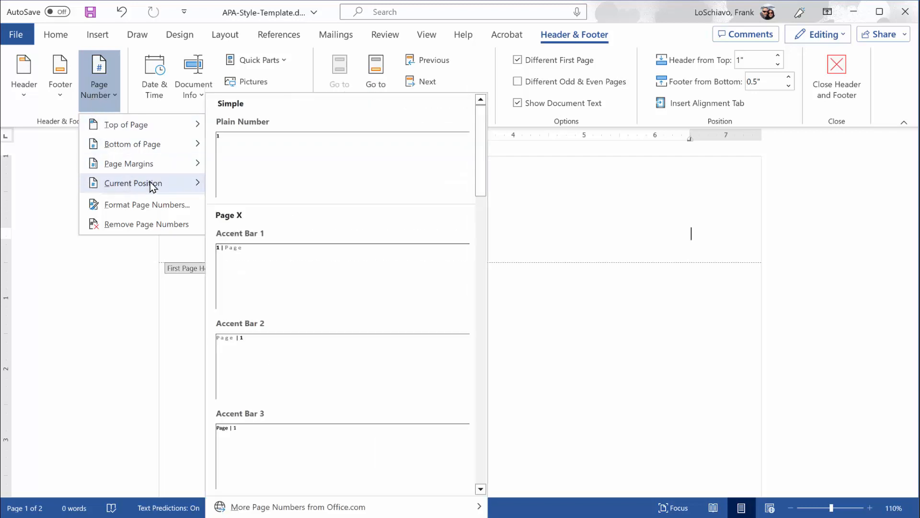
pyautogui.click(243, 166)
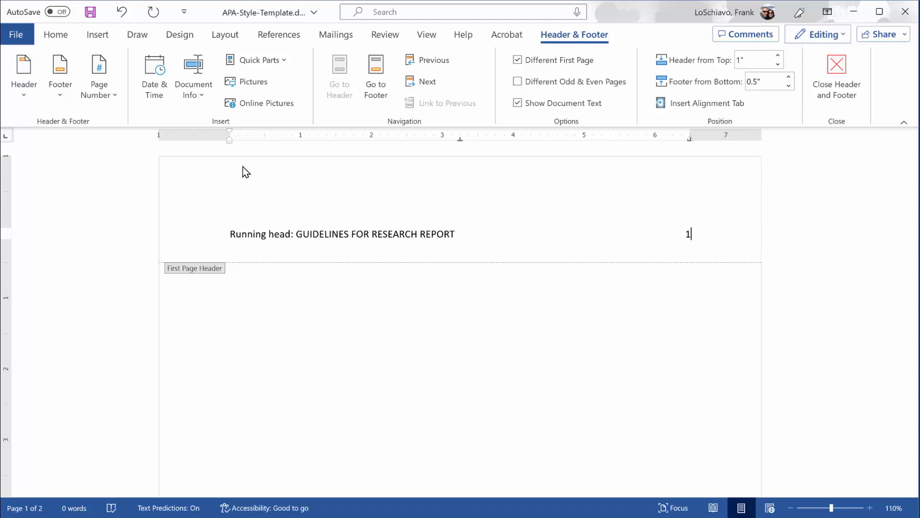
# Enter "GUIDELINES FOR RESEARCH REPORT" in the page 2 header and add a right-aligned plain page number on the same line
pyautogui.click(426, 85)
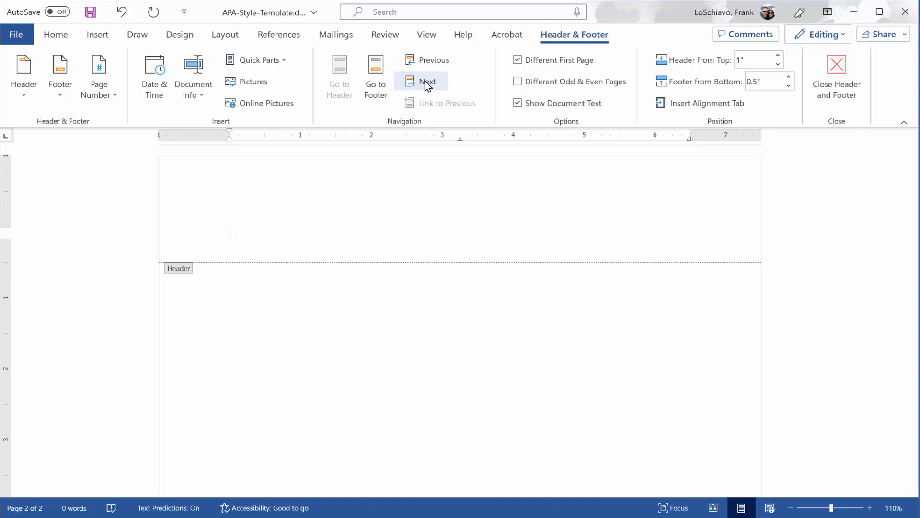
pyautogui.write('GUIDELINES FOR RESERA')
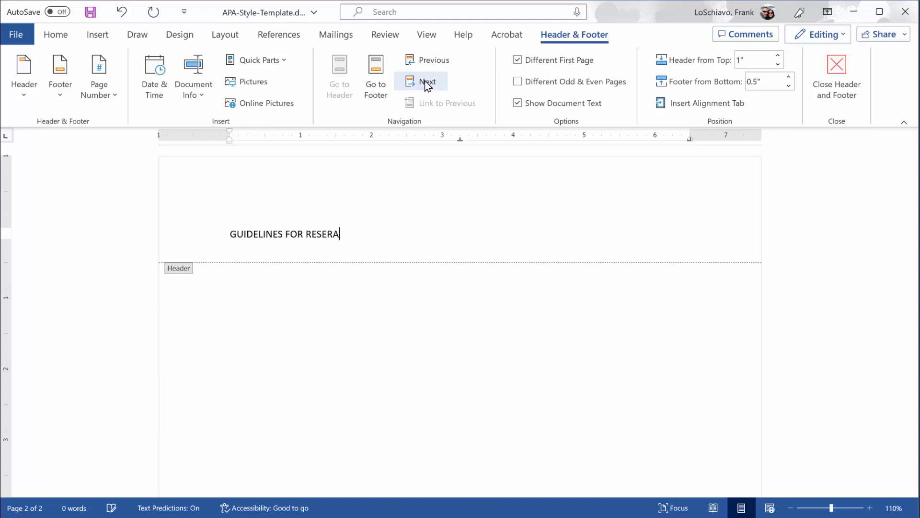
pyautogui.press('BackSpace')
pyautogui.press('BackSpace')
pyautogui.write('ARCH REPORT')
pyautogui.press('Tab')
pyautogui.click(94, 85)
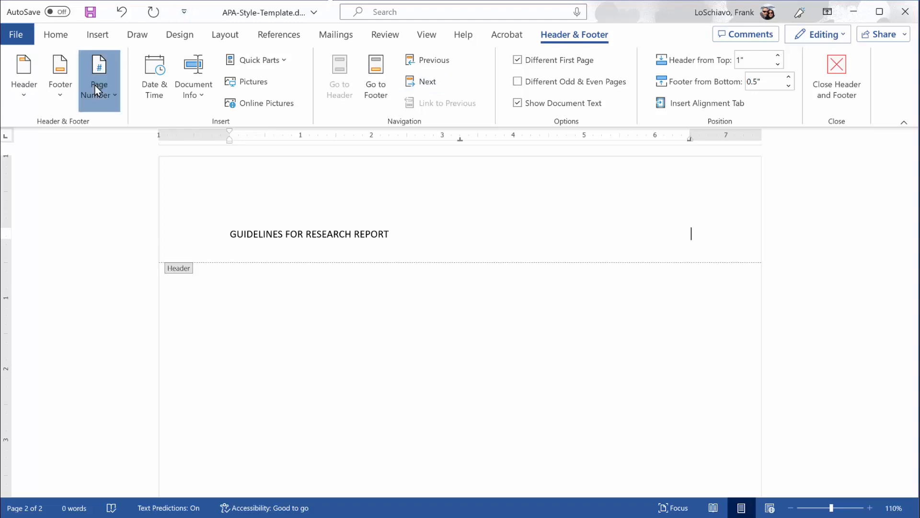
pyautogui.moveTo(112, 186)
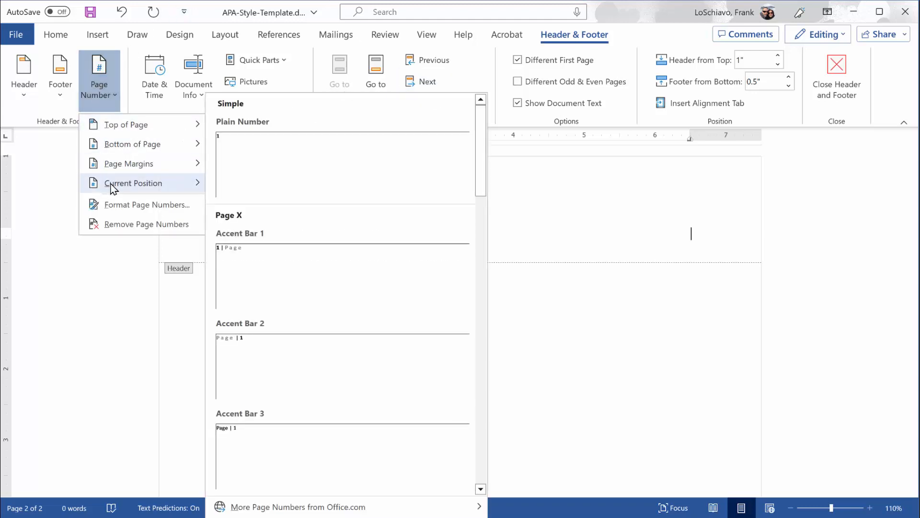
pyautogui.click(270, 174)
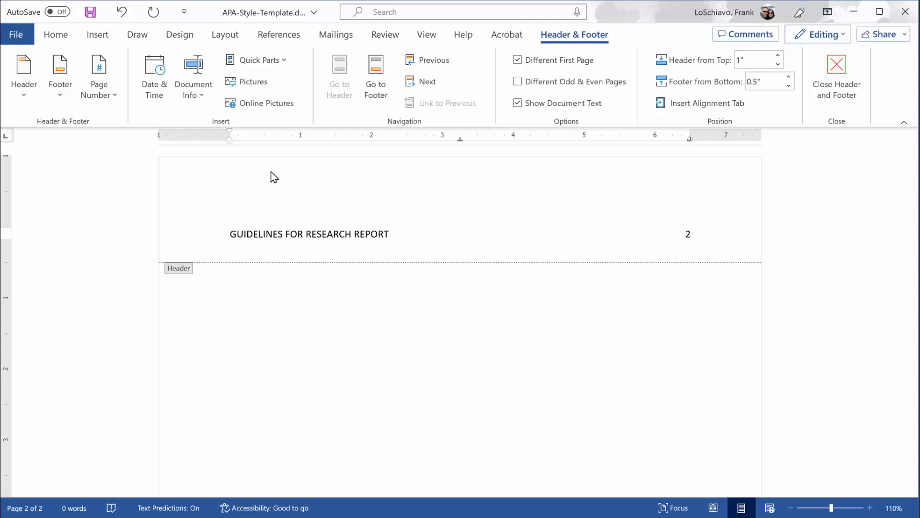
# Compare the first-page header with the page 2 header and leave header editing
pyautogui.click(428, 61)
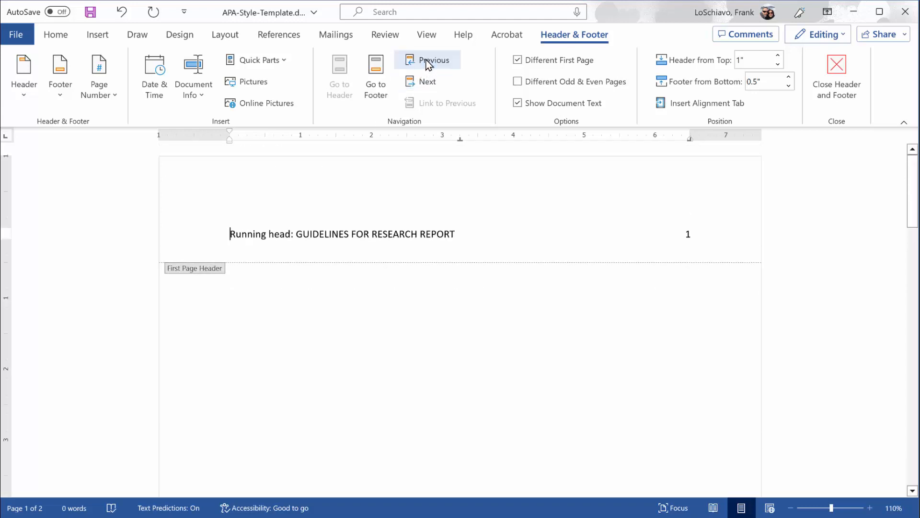
pyautogui.click(429, 82)
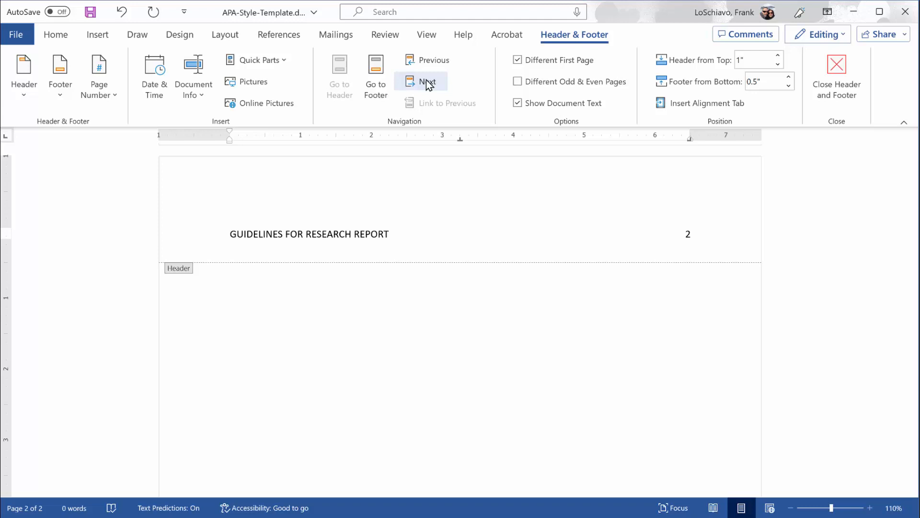
pyautogui.click(829, 66)
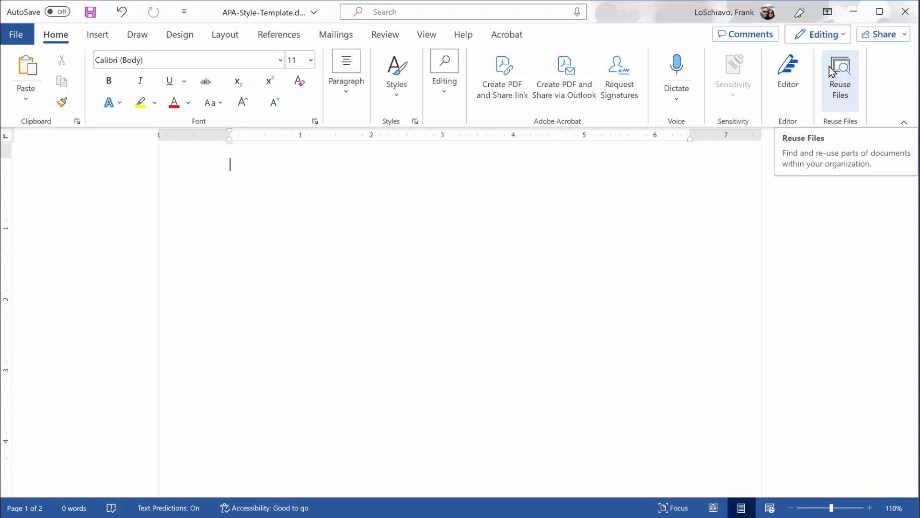
# Add the centered title "Guidelines for Research Report 1 in PSY 2120" on page 1, three lines below the top of the body text
pyautogui.hotkey('ctrl', 'p')
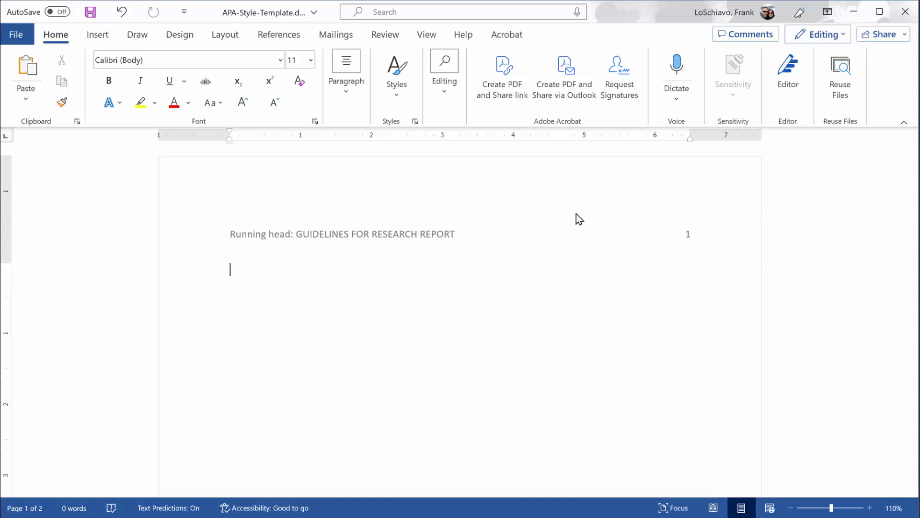
pyautogui.press('Return')
pyautogui.press('Return')
pyautogui.press('Return')
pyautogui.hotkey('ctrl', 'e')
pyautogui.write('Guidelines for Research Report 1')
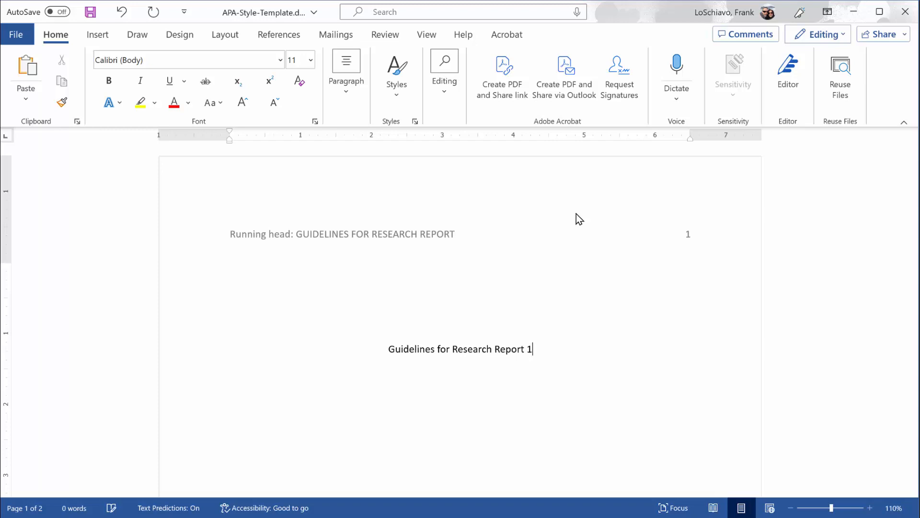
pyautogui.write(' in PSY 2120')
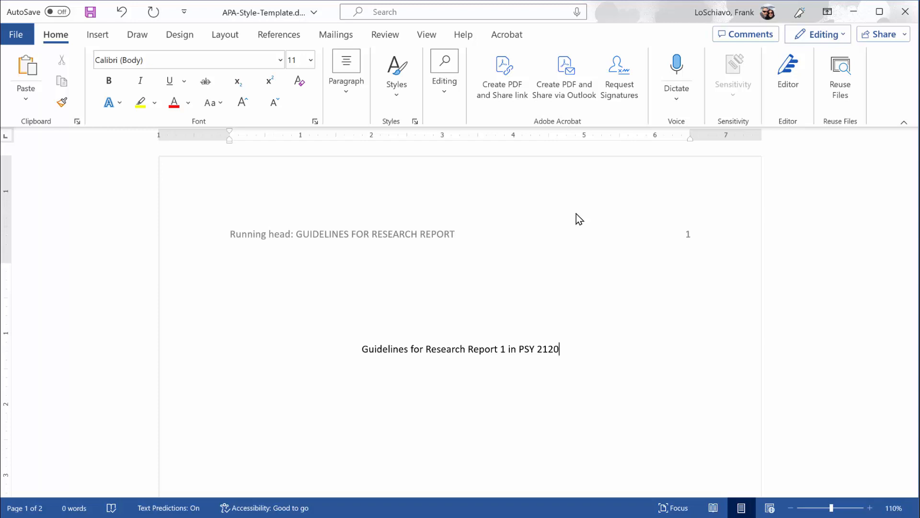
# Add the author's full name and the affiliation "Ohio University" on separate centered lines below the title
pyautogui.press('Return')
pyautogui.write('Frank M. LoSchiavo')
pyautogui.press('Return')
pyautogui.write('Ohio University')
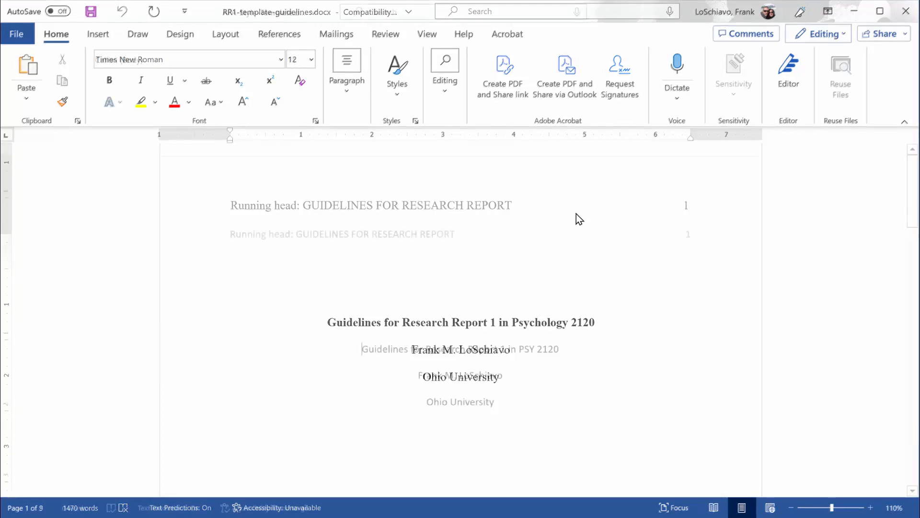
# Make the title line on page 1 bold
pyautogui.hotkey('shift', 'End')
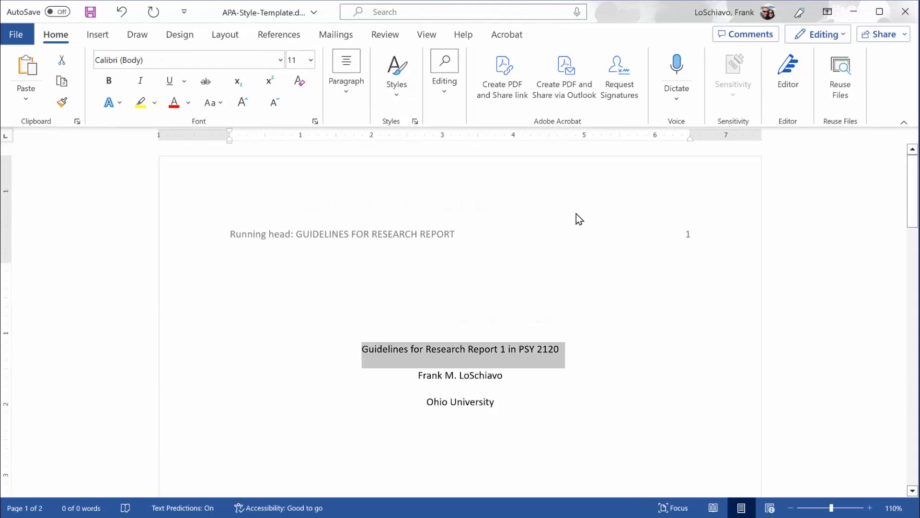
pyautogui.hotkey('ctrl', 'b')
pyautogui.press('Down')
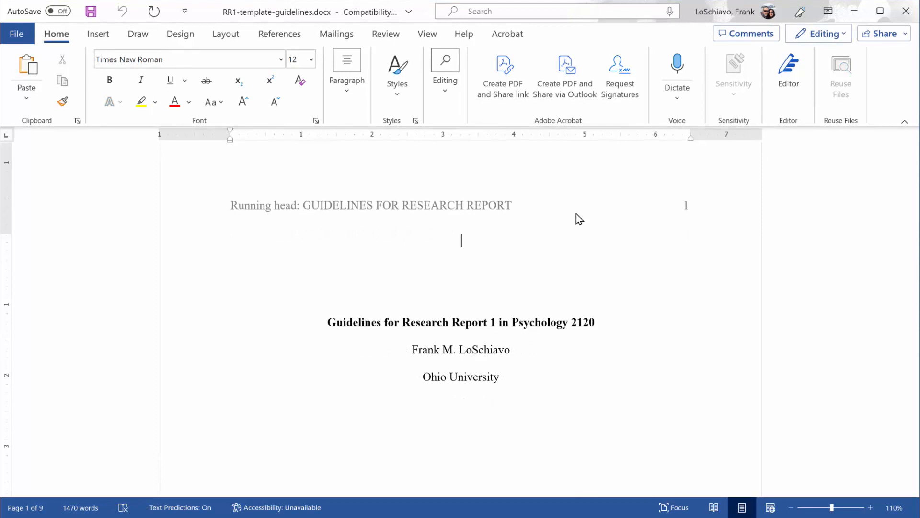
# Add a centered "Author Note" heading in the lower half of the template's title page
pyautogui.scroll(-5, 577, 214)
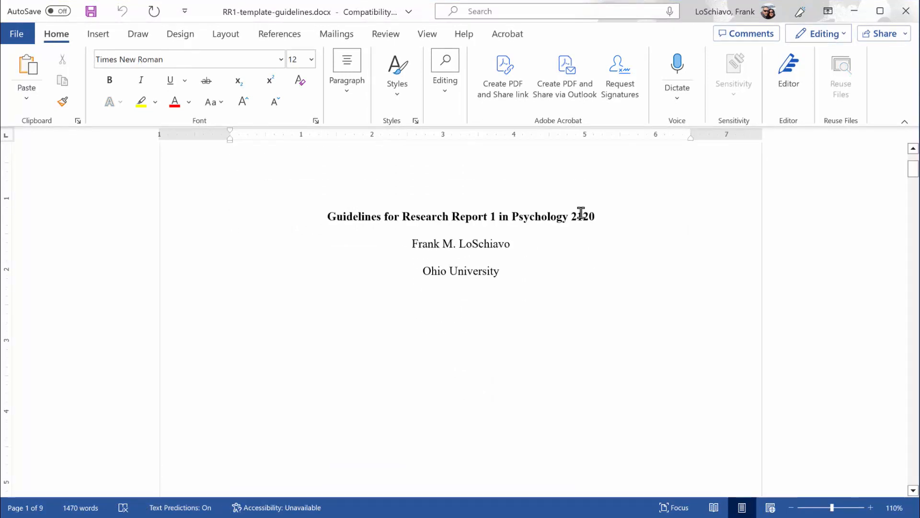
pyautogui.scroll(-5, 581, 213)
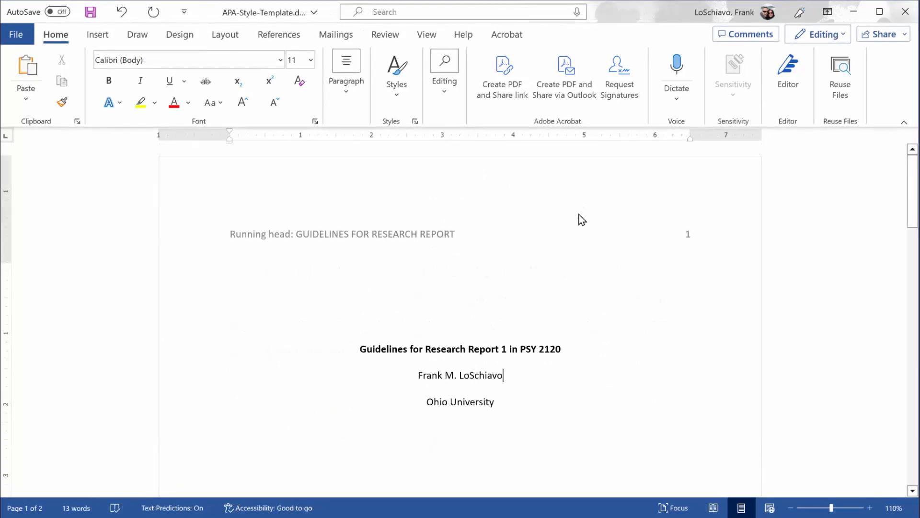
pyautogui.scroll(-6, 571, 224)
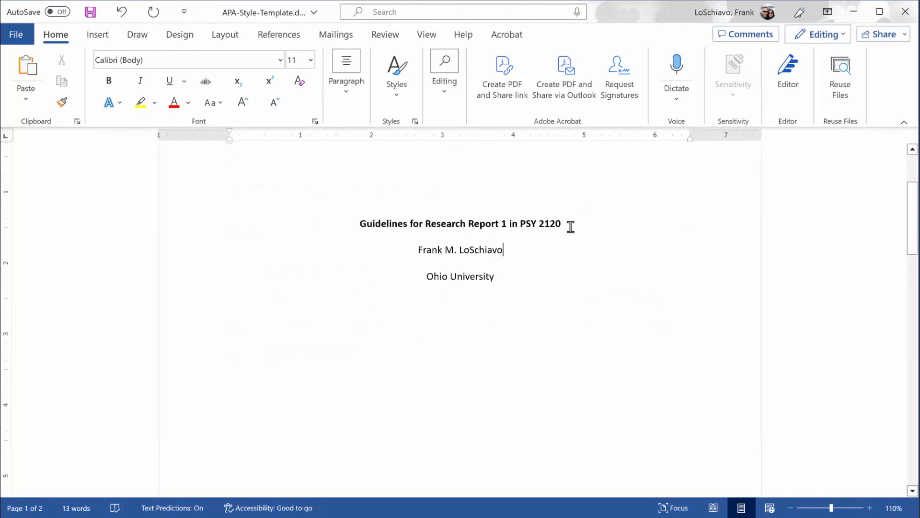
pyautogui.scroll(-6, 570, 227)
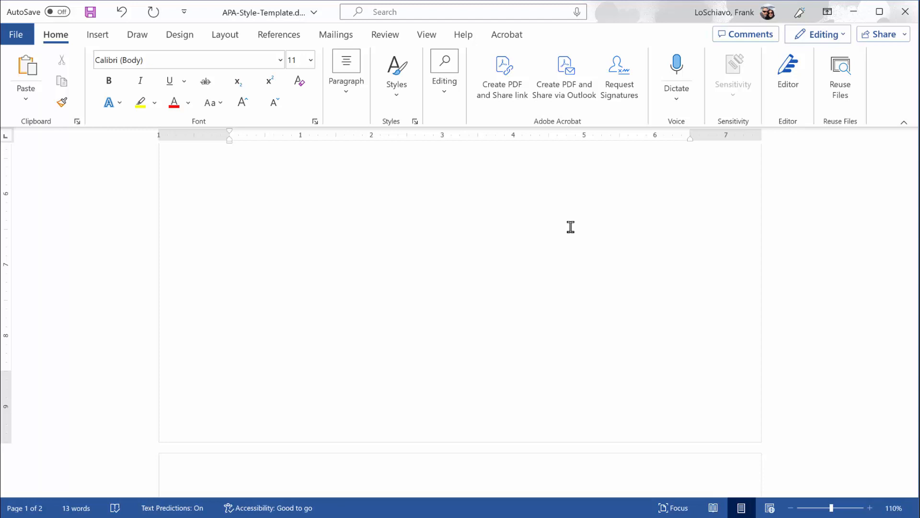
pyautogui.click(468, 228)
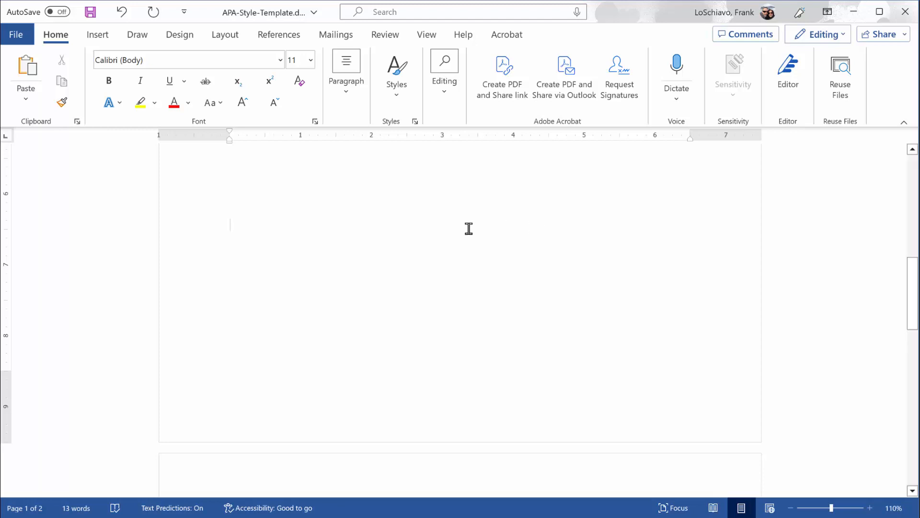
pyautogui.hotkey('ctrl', 'e')
pyautogui.write('Author')
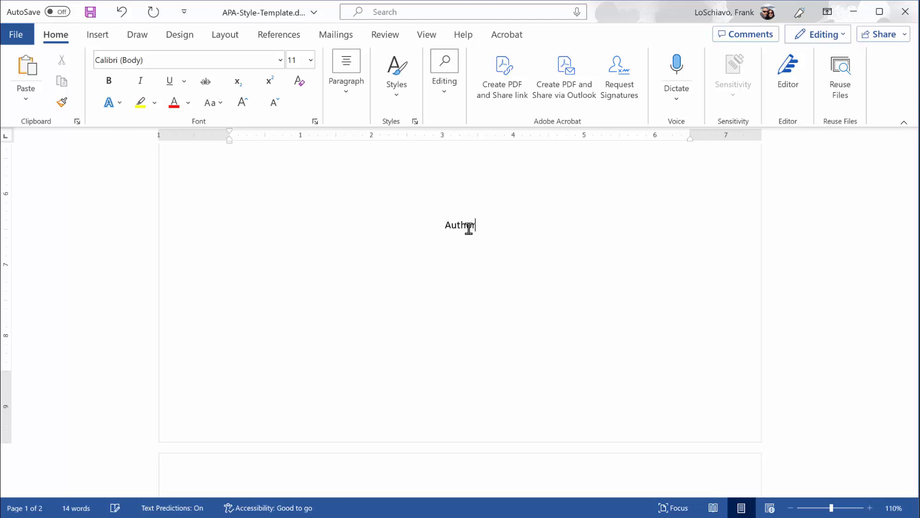
pyautogui.write(' Note')
# Below the Author Note heading, add an indented line with the author's full name followed by "Department of Psychology, Ohio University Zanesville."
pyautogui.press('Return')
pyautogui.press('Tab')
pyautogui.write('Frank M. LoSch')
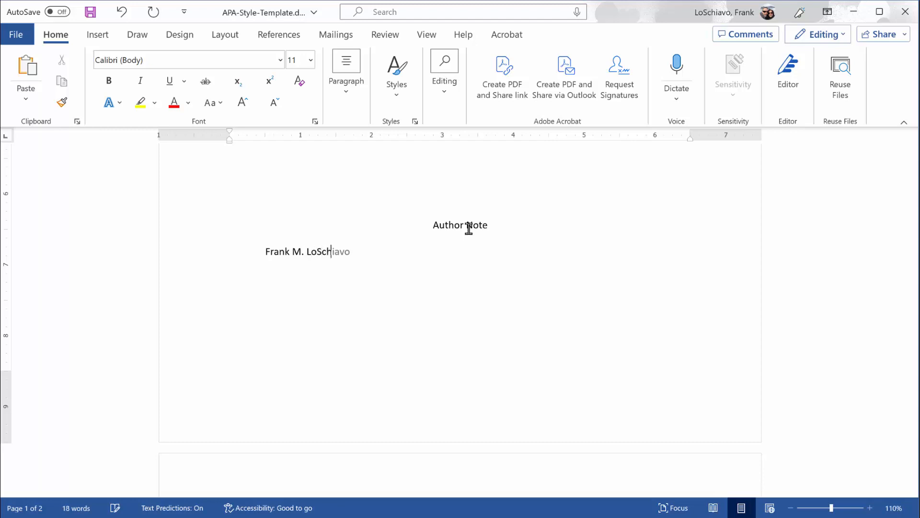
pyautogui.write('iavo, Department of Psychology, Ohio Unvie')
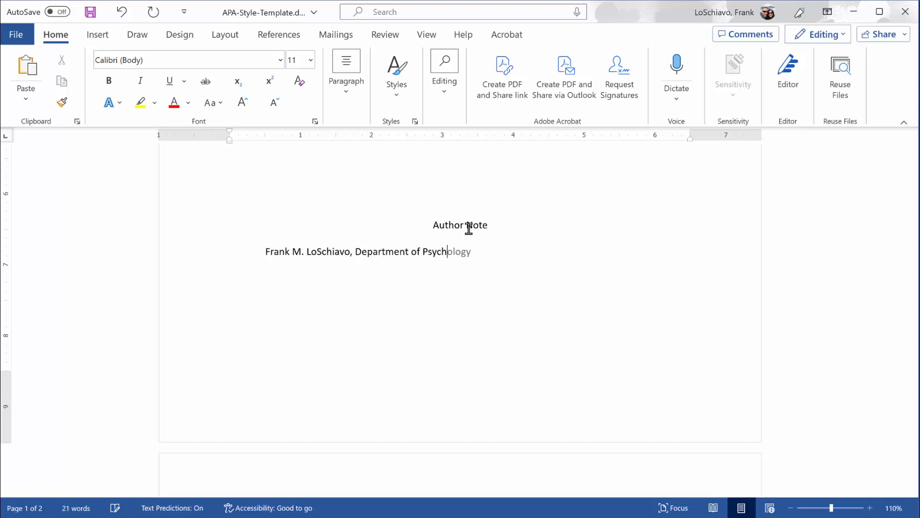
pyautogui.press('BackSpace')
pyautogui.press('BackSpace')
pyautogui.press('BackSpace')
pyautogui.press('BackSpace')
pyautogui.write('iversity Zanesville.')
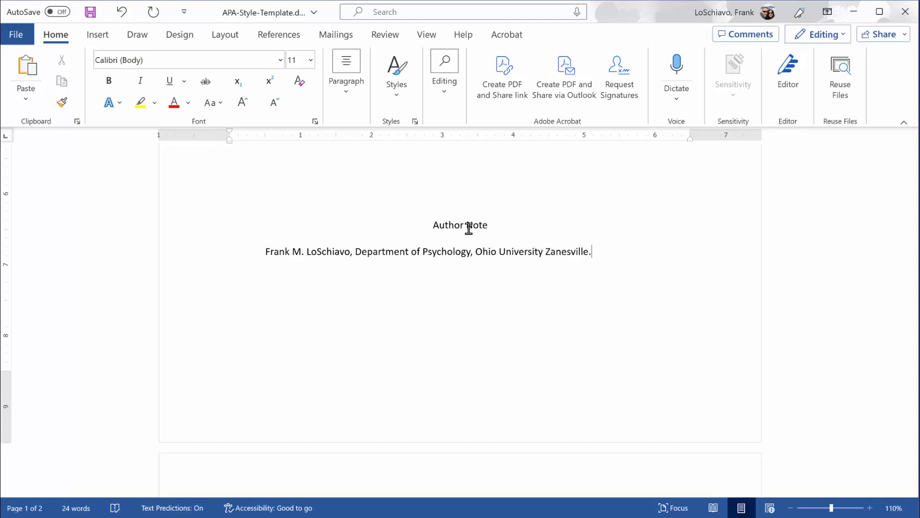
# Add an indented correspondence paragraph with the author's name, department, postal address and e-mail below the author note, and insert a page break after it
pyautogui.press('Return')
pyautogui.press('Tab')
pyautogui.hotkey('ctrl', 'v')
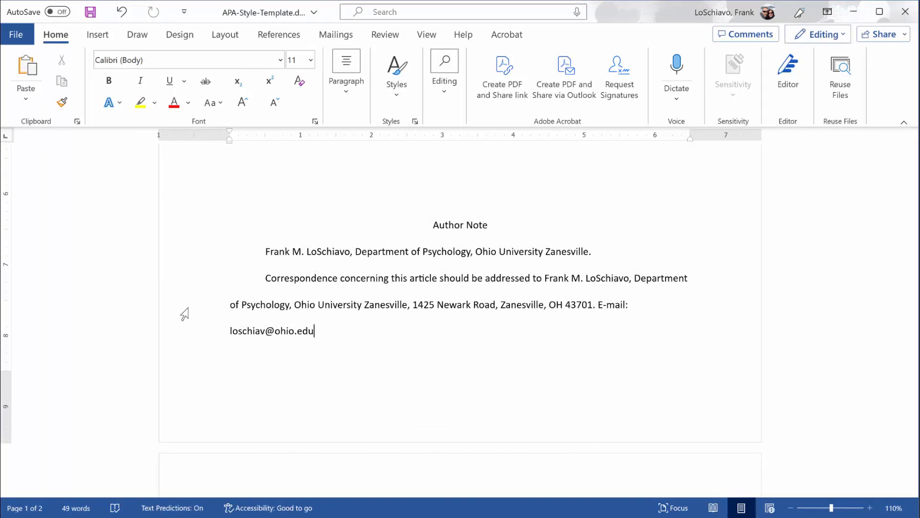
pyautogui.hotkey('ctrl', 'Return')
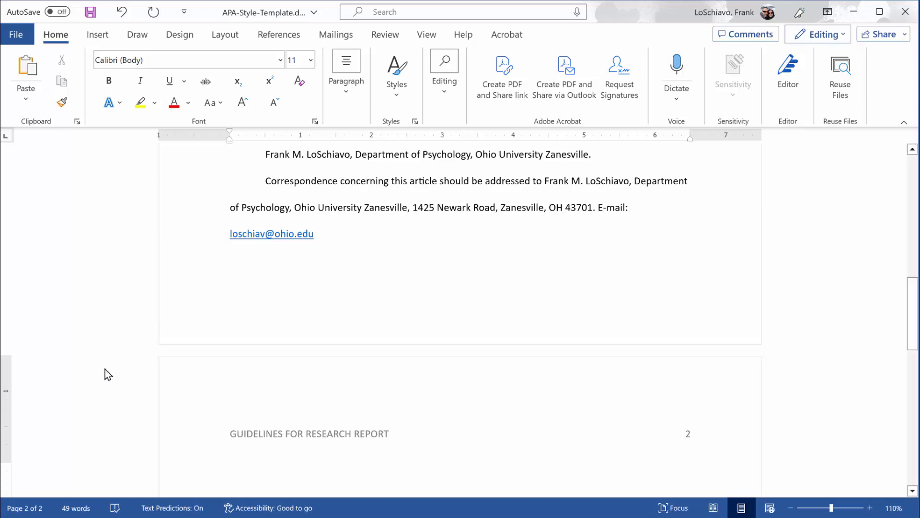
pyautogui.scroll(-3, 195, 310)
pyautogui.scroll(-3, 195, 316)
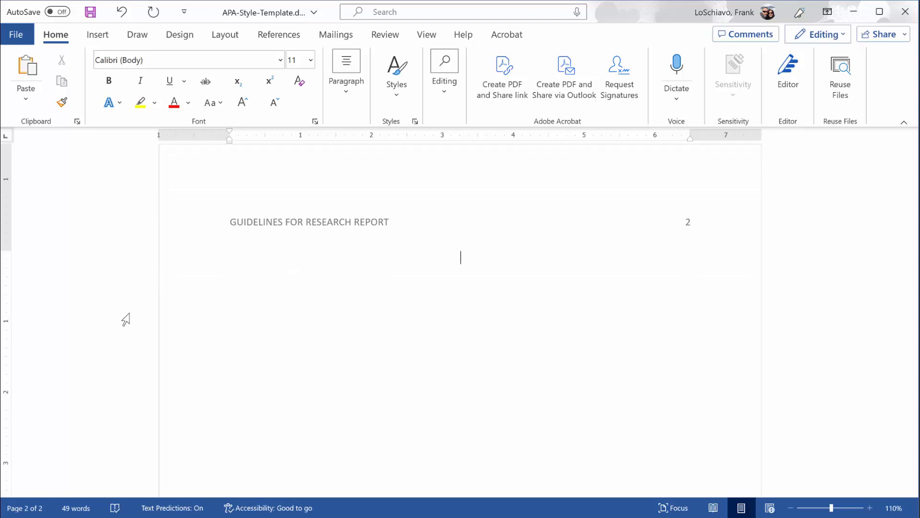
# Add a bold, centered "Abstract" heading on page 2, followed by an unindented paragraph explaining the abstract's purpose, typical length of 150 to 250 words, and keywords
pyautogui.write('ASbstrac')
pyautogui.press('BackSpace')
pyautogui.press('BackSpace')
pyautogui.press('BackSpace')
pyautogui.press('BackSpace')
pyautogui.press('BackSpace')
pyautogui.press('BackSpace')
pyautogui.press('BackSpace')
pyautogui.write('bstract')
pyautogui.hotkey('shift', 'Home')
pyautogui.hotkey('ctrl', 'b')
pyautogui.press('Down')
pyautogui.write('The second page of the research report contains the abstract. For some reason, this paragraph should not be indented. That\'s just one of the lovely rules of writing in APA style. The abstract is simply a short summary of the entire research report. It typically ranges from 150 to 250 words. It is often easiest to write this section last, after you have a good idea of what your entire manuscript says. It is important to write the abstract well, because this is what would appear in databases like PsycINFO. Underneath the abstract, you should list some keywords that help databases categorize your research. When we searched the literature, we found that some of the best keyword phrases were "student anxiety" and "student stress." I would suggest listing those phrases and others keywords you think are appropriate, such as "anxiety in the classroom."')
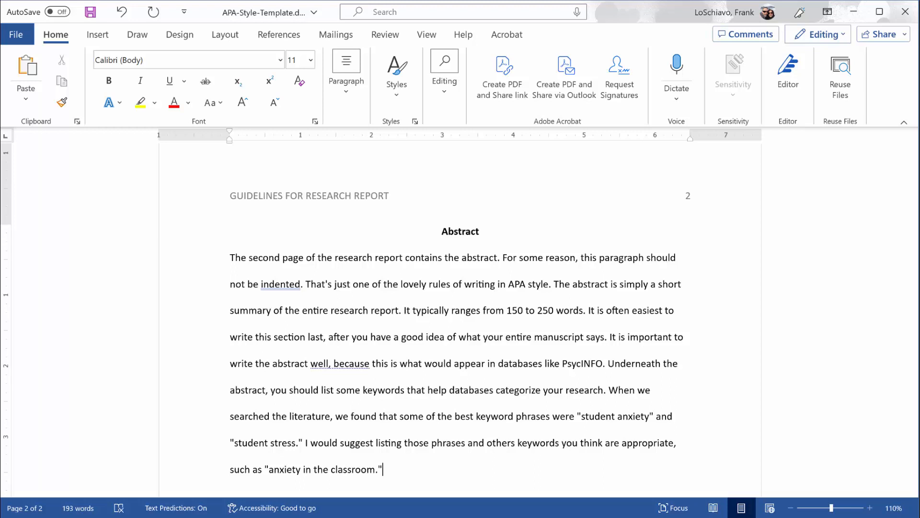
# Below the abstract, add an indented "Keywords: APA style, research methods, research report guidelines" line with only the word "Keywords" in italics, and save
pyautogui.press('Return')
pyautogui.press('Tab')
pyautogui.write('Key')
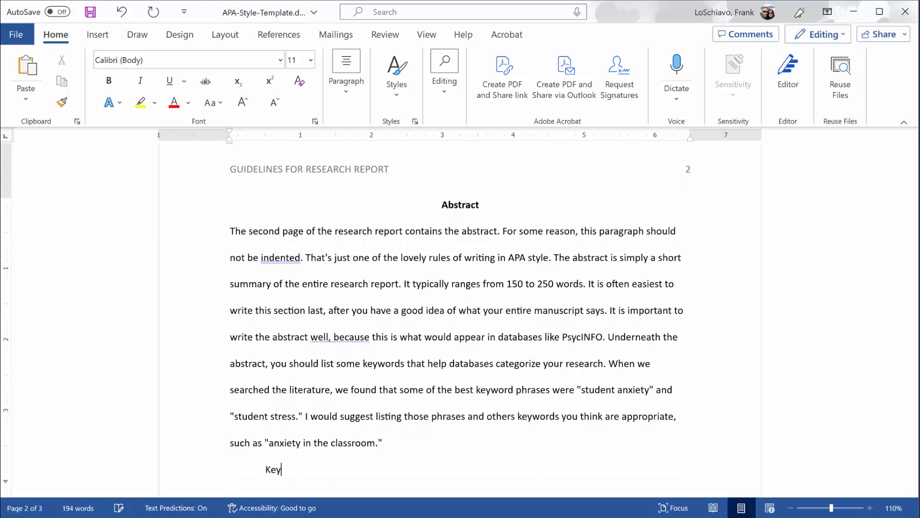
pyautogui.write('words:')
pyautogui.press('Left')
pyautogui.hotkey('ctrl', 'shift', 'Left')
pyautogui.hotkey('ctrl', 'i')
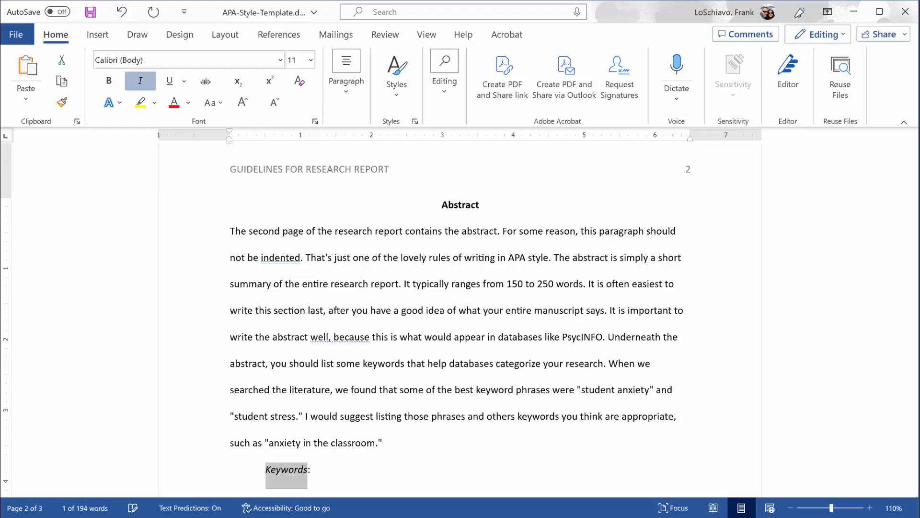
pyautogui.press('End')
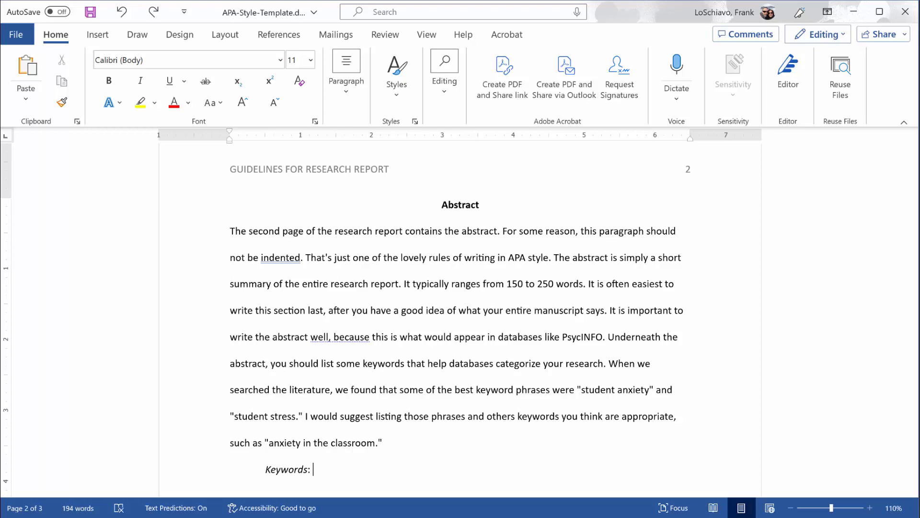
pyautogui.write('APA style, research methods, research report guidelines')
pyautogui.hotkey('ctrl', 's')
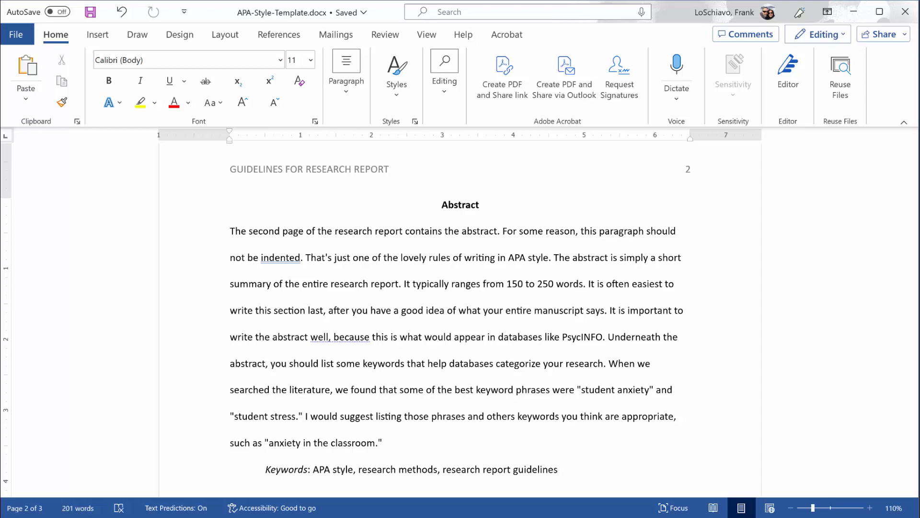
# Add four blank lines below the keywords line and insert a page break to start page 3
pyautogui.hotkey('ctrl', 'p')
pyautogui.press('Return')
pyautogui.press('Return')
pyautogui.press('Return')
pyautogui.press('Return')
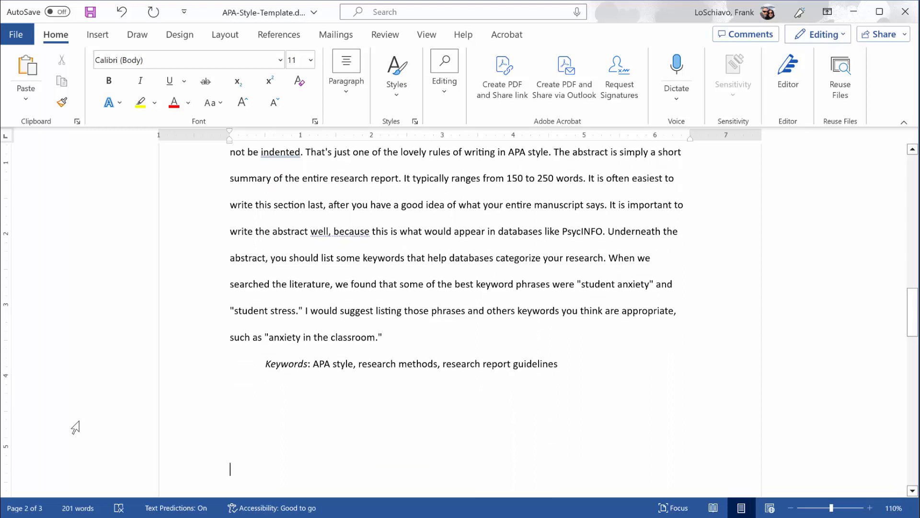
pyautogui.click(98, 35)
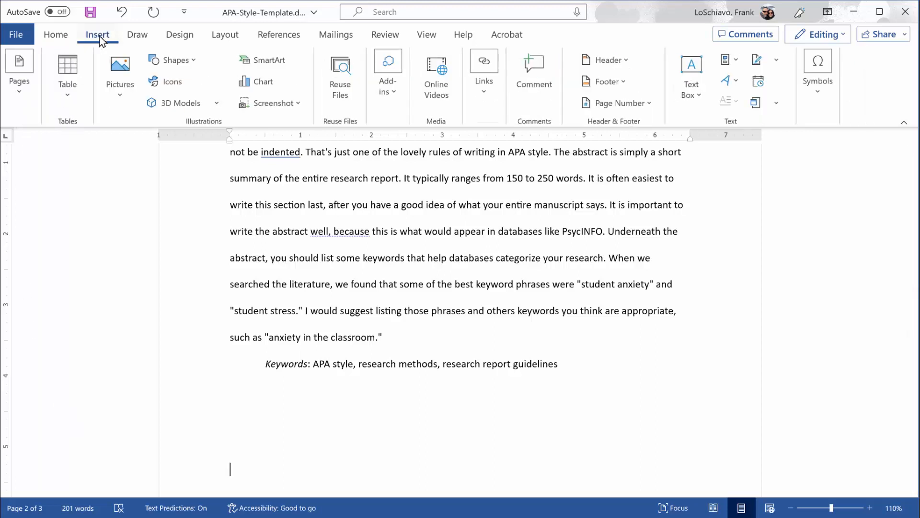
pyautogui.click(16, 91)
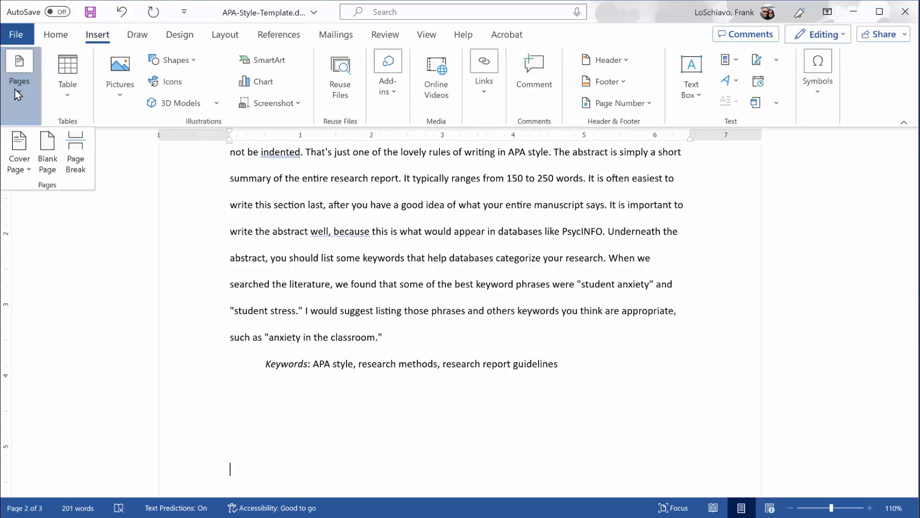
pyautogui.click(76, 152)
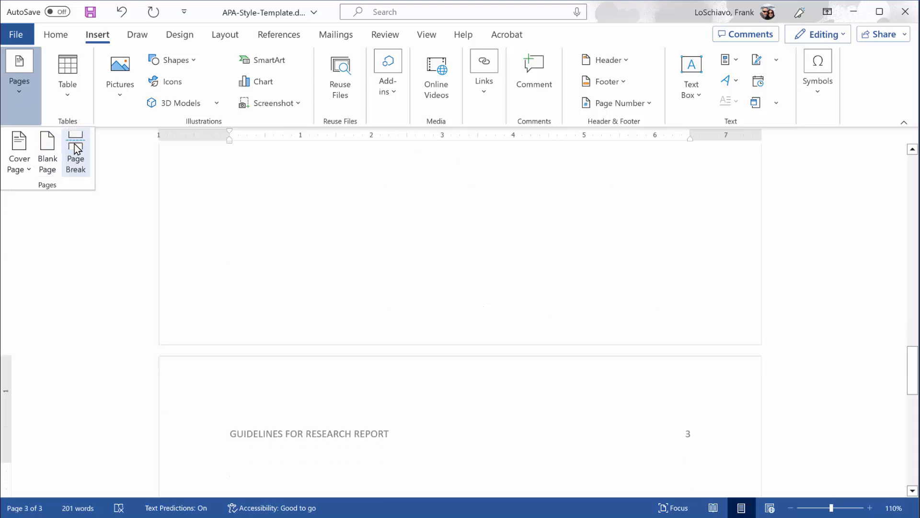
# Add the bold, centered title "Guidelines for Research Report 1 in Psychology 2120" at the start of page 3
pyautogui.scroll(-5, 182, 267)
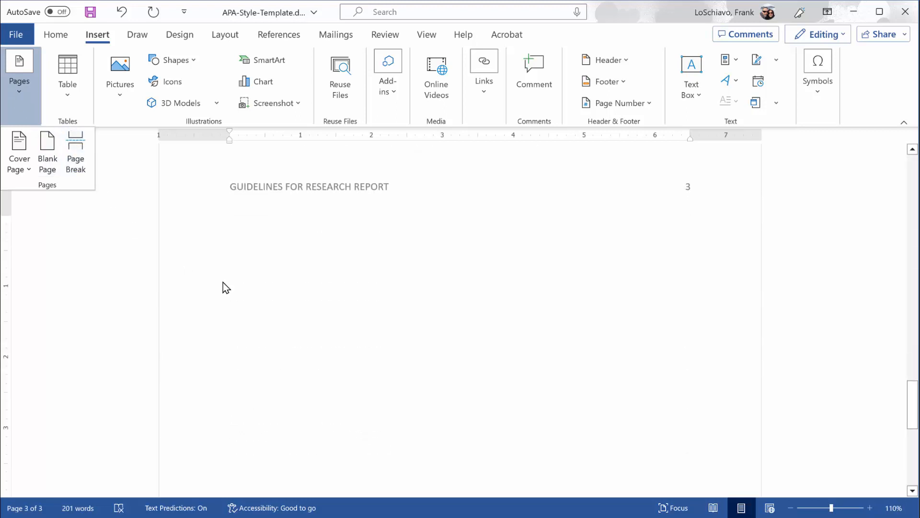
pyautogui.click(242, 270)
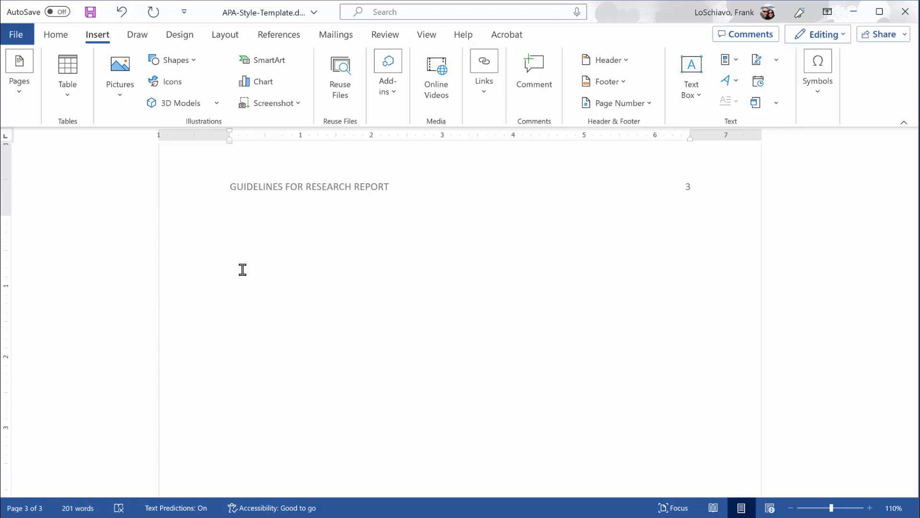
pyautogui.write('Guidelines for Research Report 1 in Psychology 2120')
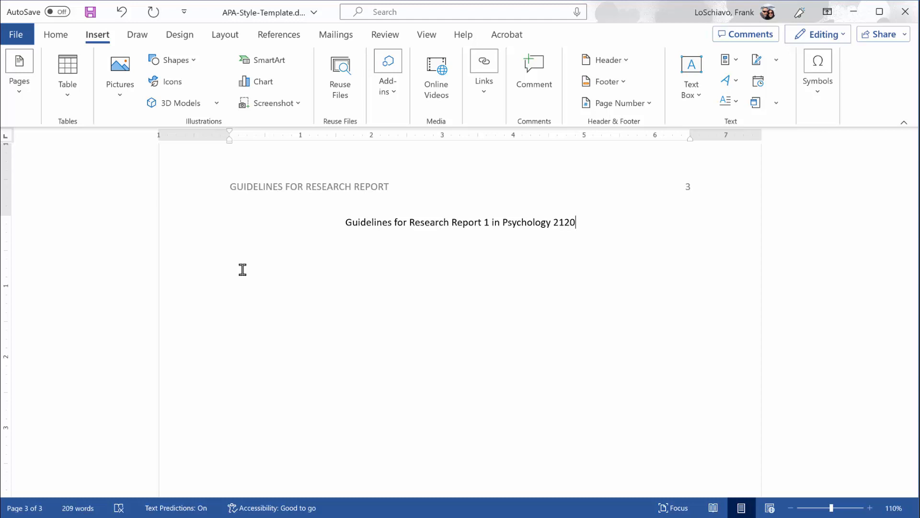
pyautogui.hotkey('shift', 'Home')
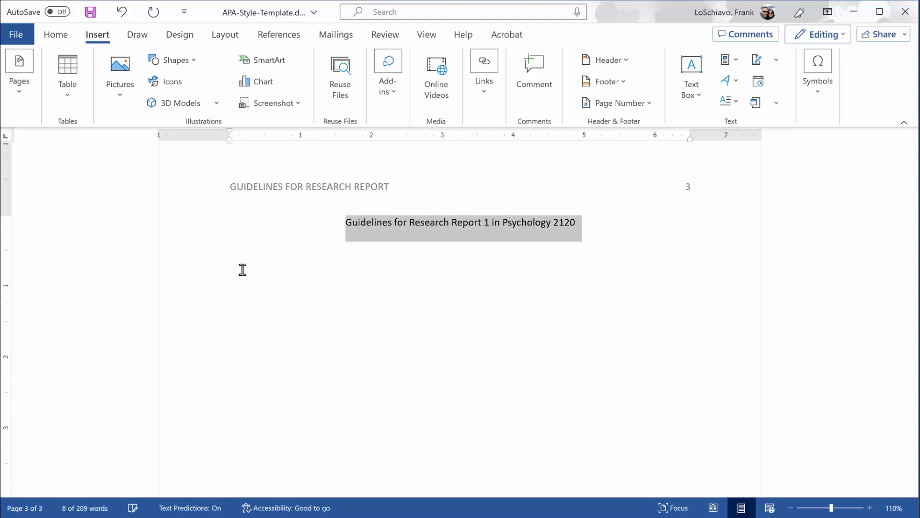
pyautogui.hotkey('ctrl', 'b')
pyautogui.click(243, 270)
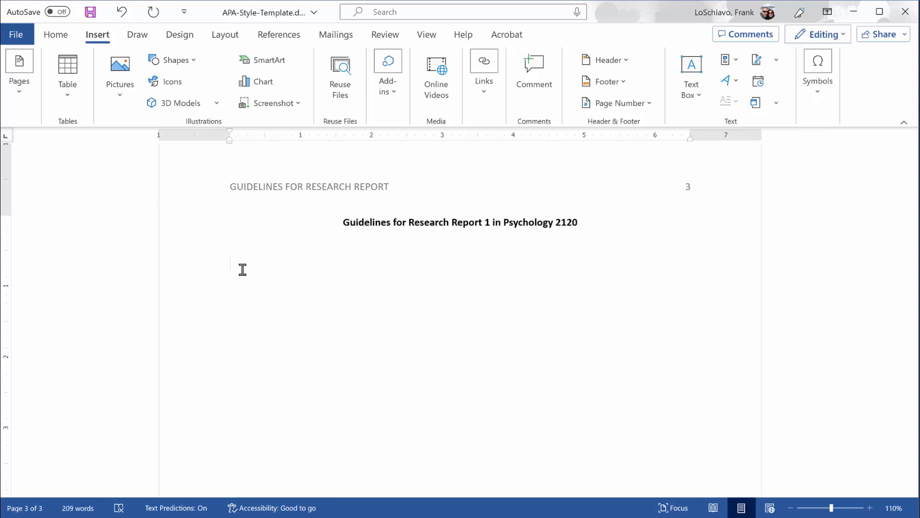
# Write an indented paragraph below the page 3 title, beginning "The introduction begins the body of the research report."
pyautogui.press('Return')
pyautogui.press('BackSpace')
pyautogui.press('Tab')
pyautogui.write('The introduction begins the body of the research report. It starts on the third page. As you can see, the title of the report is centered at the top of this page. The primary purpose of this section is to outline the goals and purposes of your research, and to inform readers about past research that is relevant. In this section, you need to convey why your research is interesting and important. Furthermore, it would be appropriate to introduce key concepts (e.g., anxiety, stress) and key issues (e.g., Do students experience unique stressors at school?).')
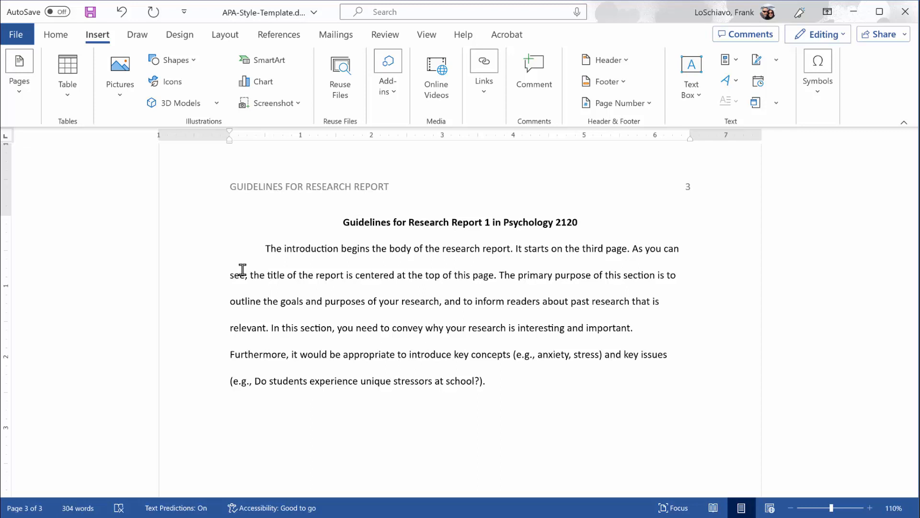
# Add two more introduction paragraphs, one on summarizing and citing past research and one on the study's measures and hypotheses, and save the document
pyautogui.press('Return')
pyautogui.press('Tab')
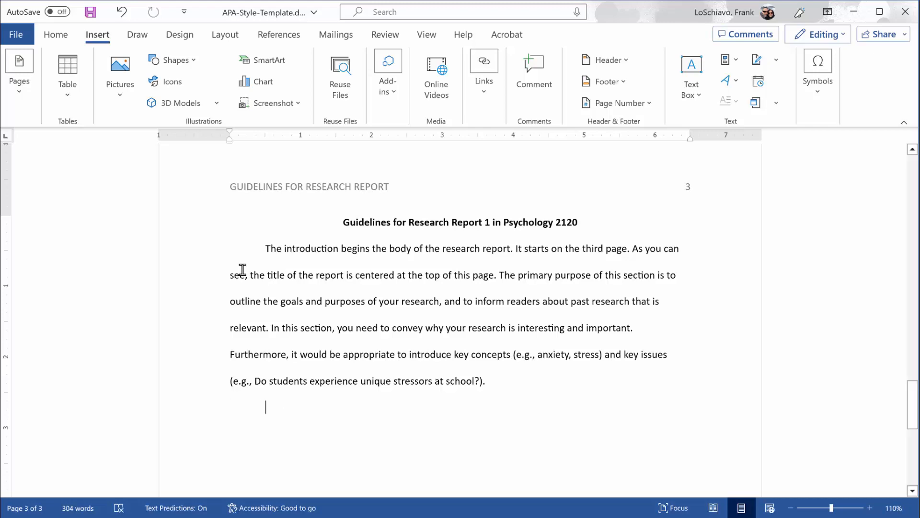
pyautogui.write('Briefly summarizing past research helps put your current research into context. For example, within the introduction section, you might mention a published journal article with particularly interesting discoveries about exam-related stress. When mentioning past research, it is important to cite the authors immediately thereafter. For instance, you might write that "Students find high-stakes exams more stressful than a series of low-point quizzes on the same material (Combs et al., 2018)." For this first report, you will need to cite just two sources (e.g., books, chapters in edited books, journal articles). Cite more if you\'d like.')
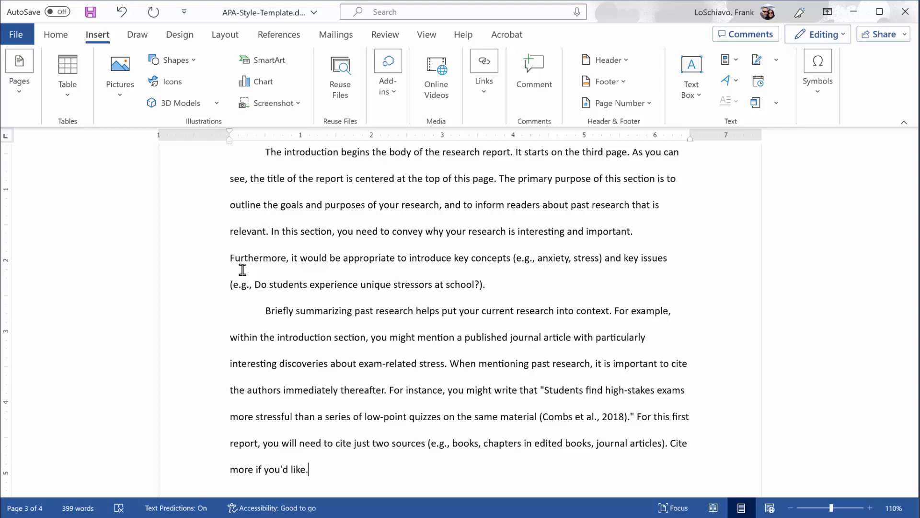
pyautogui.press('Return')
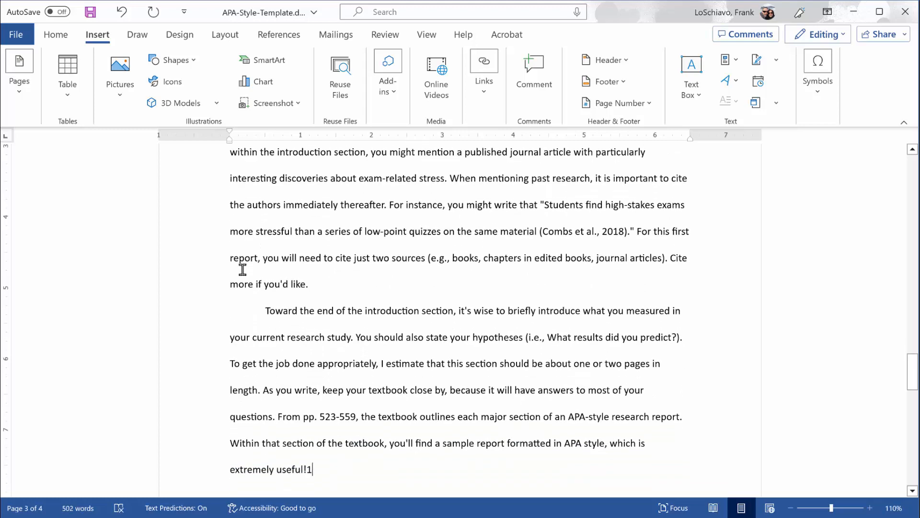
pyautogui.hotkey('ctrl', 's')
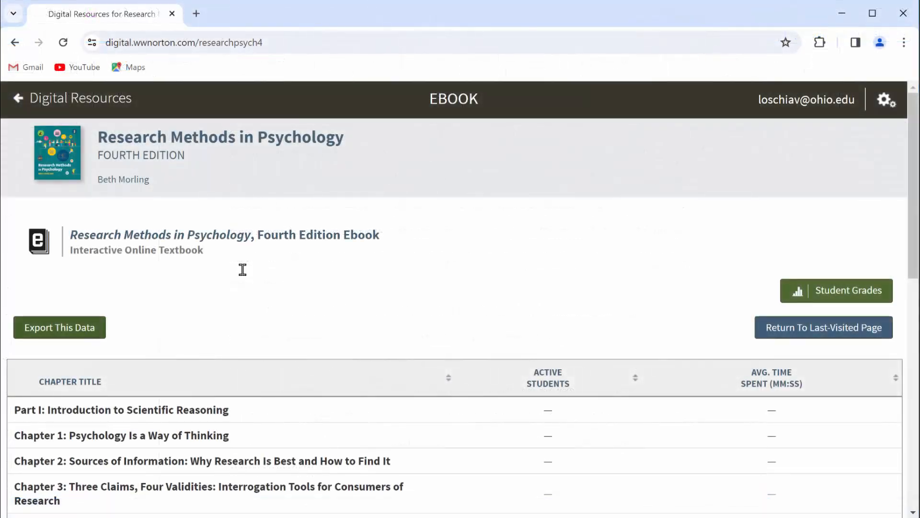
# Switch to the browser and open the "Presenting Results" section of the Research Methods in Psychology ebook
pyautogui.scroll(-10, 243, 269)
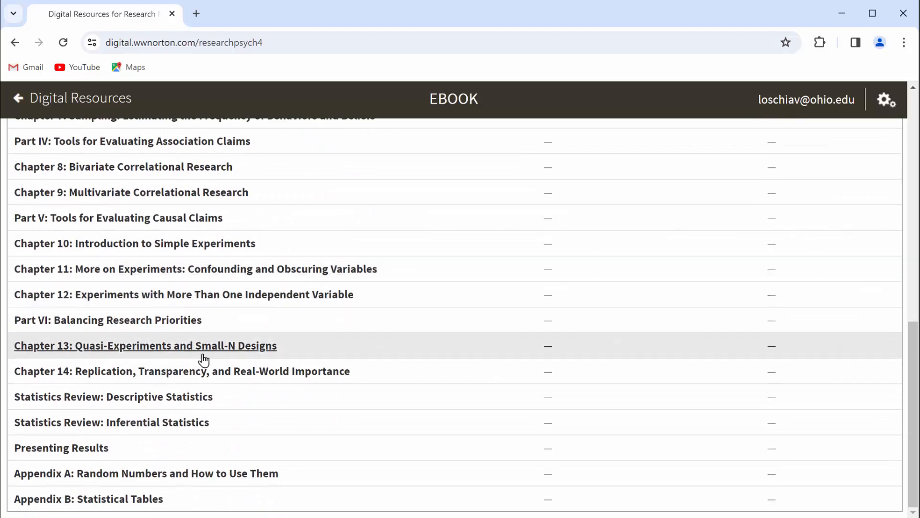
pyautogui.click(90, 449)
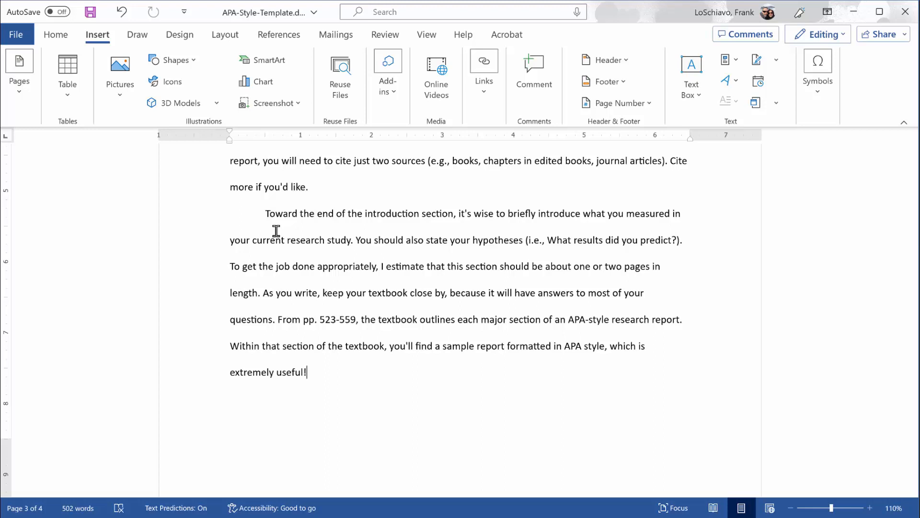
# Back in the Word template, add a bold, centered "Method" heading after the last introduction paragraph
pyautogui.press('Return')
pyautogui.hotkey('ctrl', 'e')
pyautogui.write('Method')
pyautogui.hotkey('shift', 'Home')
pyautogui.hotkey('ctrl', 'b')
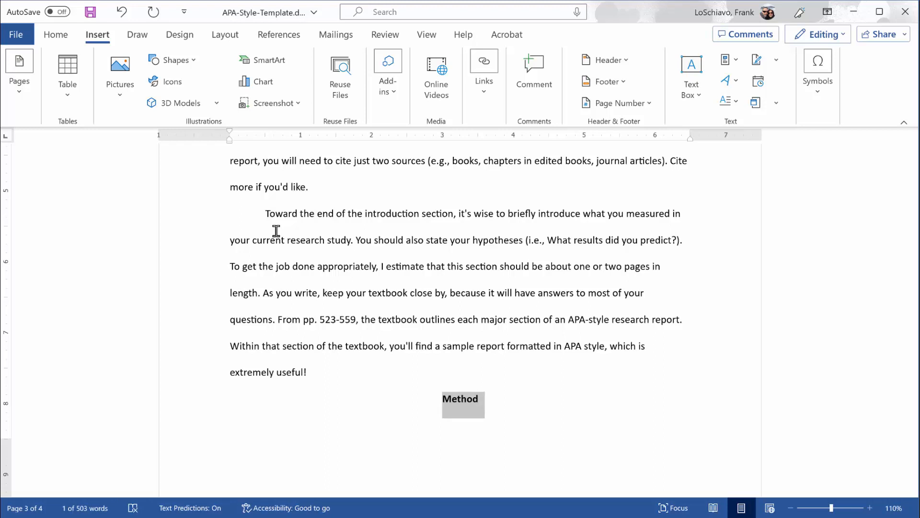
# Add a bold, left-aligned "Participants" subheading below the Method heading
pyautogui.press('Down')
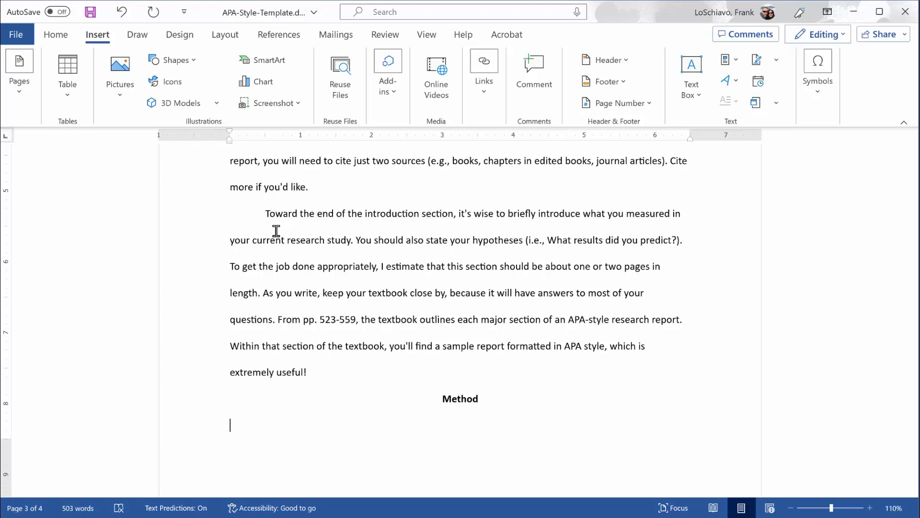
pyautogui.write('Participants')
pyautogui.hotkey('shift', 'Home')
pyautogui.hotkey('ctrl', 'b')
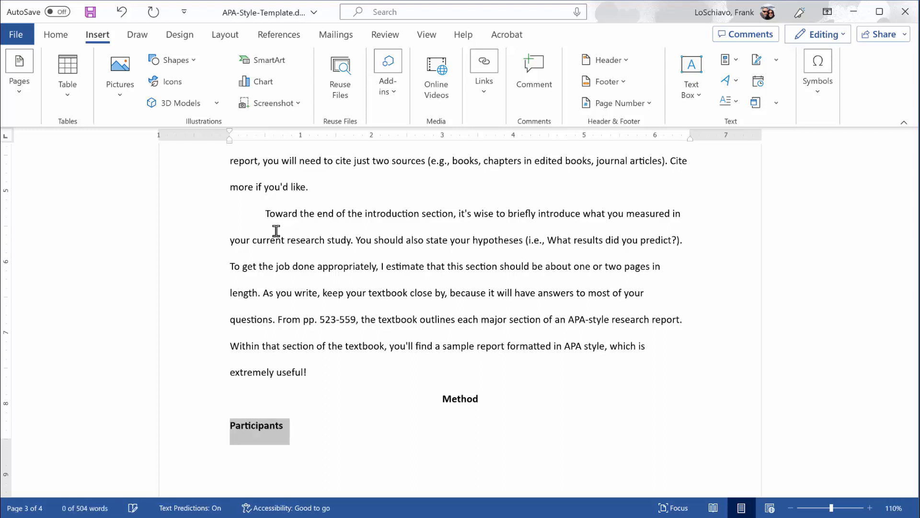
pyautogui.press('End')
# Insert a page break before the Method heading so that it starts on page 4 with its subheading
pyautogui.scroll(-3, 276, 230)
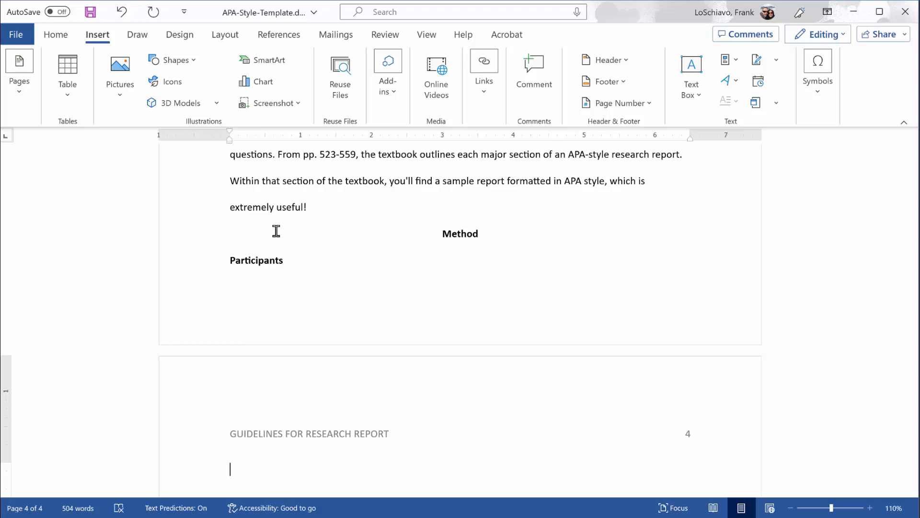
pyautogui.press('Up')
pyautogui.press('Up')
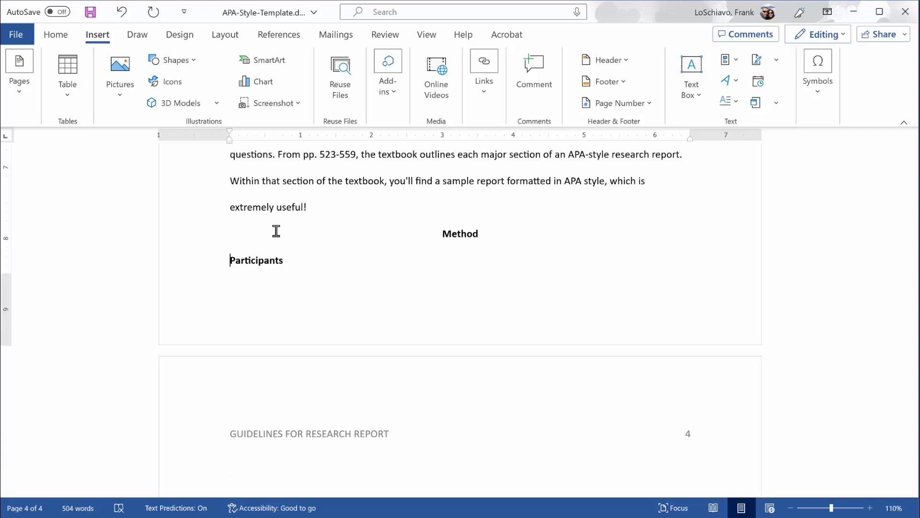
pyautogui.hotkey('ctrl', 'Return')
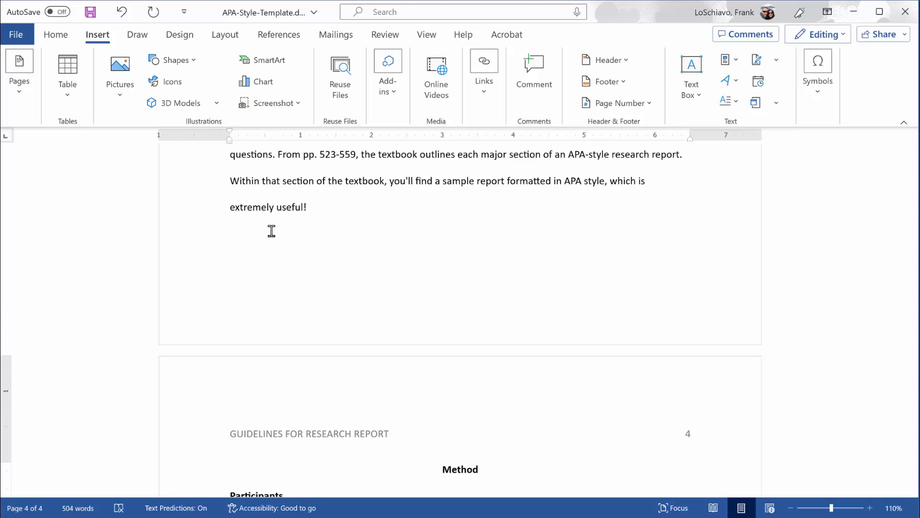
# Write an indented paragraph under Participants on identifying who took part, beginning "In this subsection, you should identify who participated in your study."
pyautogui.scroll(-5, 273, 238)
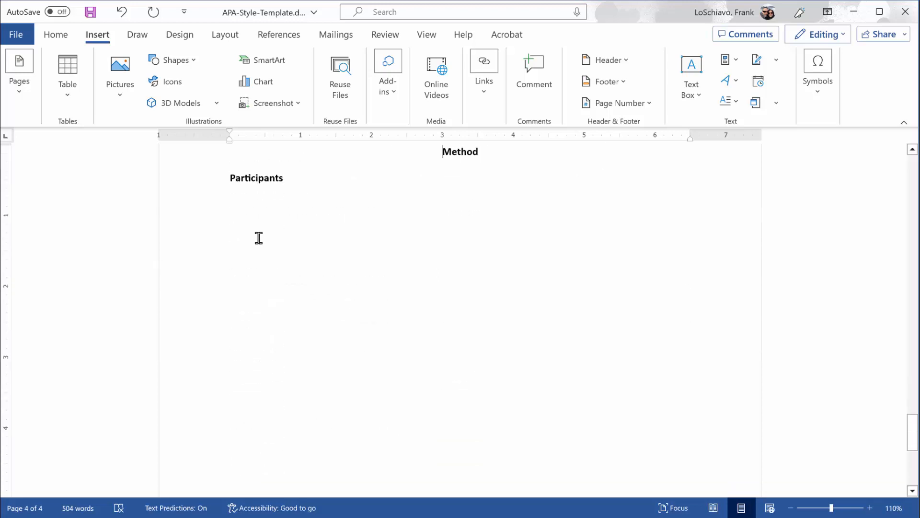
pyautogui.click(259, 238)
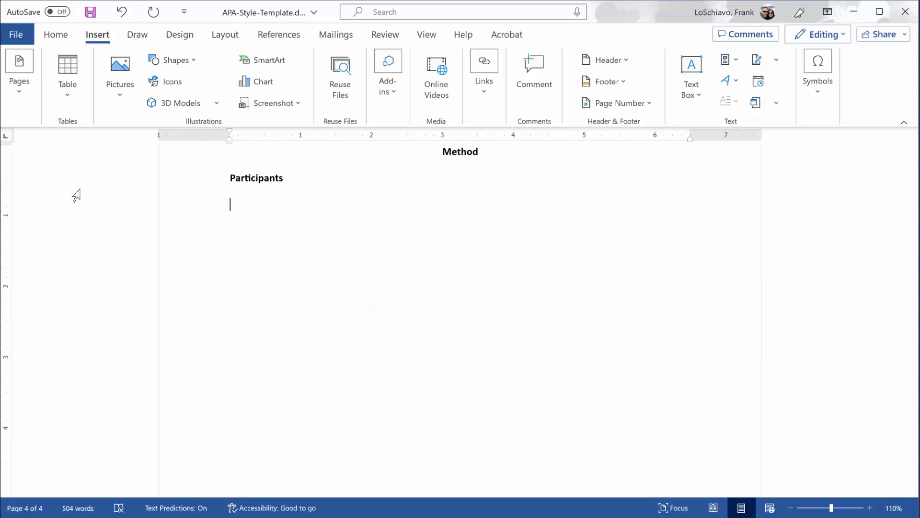
pyautogui.write('In this subsection, you should identify who participated in your study. How many people participated overall? How many people participated from each gender category? Were your participants from a special population (e.g., high school students, college students, psychiatric patients)? Did your participants receive anything in exchange for their participation (e.g., money, course-related extra credit)? This short subsection is typically just one paragraph.')
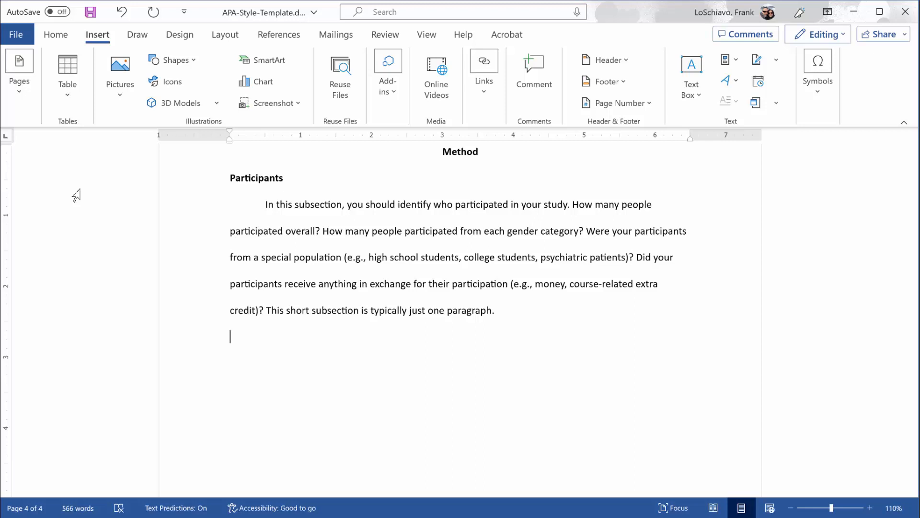
# Add a bold, left-aligned "Survey" subheading and an indented paragraph below it, beginning "This subsection is often titled "equipment" or "instruments" or "apparatus.""
pyautogui.write('Survey')
pyautogui.hotkey('shift', 'Home')
pyautogui.hotkey('ctrl', 'b')
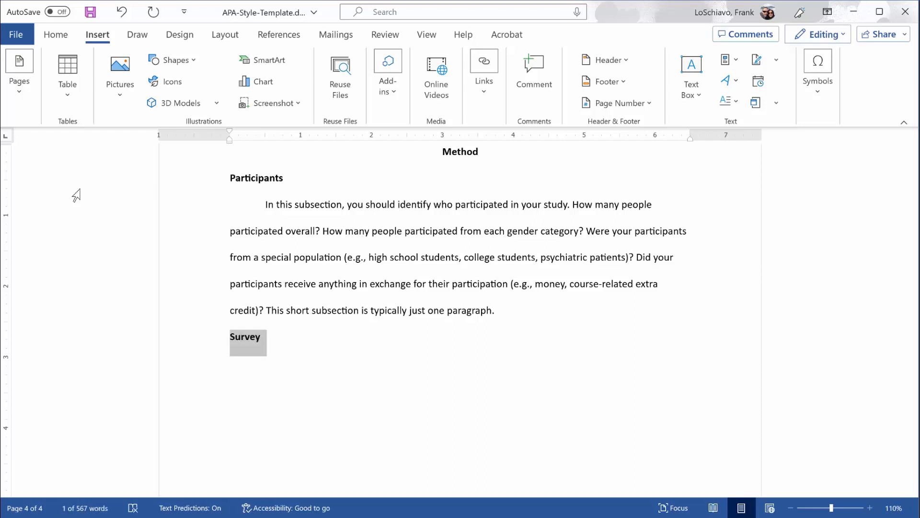
pyautogui.press('End')
pyautogui.press('Return')
pyautogui.write('This subsection is often titled "equipment" or "instruments" or "apparatus," although the word "apparatus" reminds me of the word "asparagus," so I avoid it. Anyway, we have some leeway in labeling subsections, and it makes sense to label this subsection "survey," because a basic survey is the only instrument we used. Regardless of the title you use, in this subsection you need to provide enough information so that readers understand which tools you used. To get the job done appropriately, I estimate that this subsection should be about one or two paragraphs in length.')
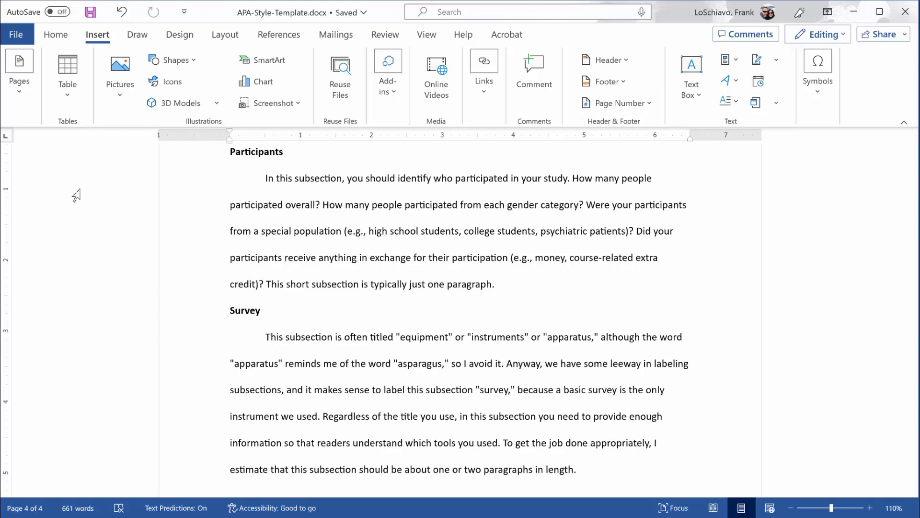
# Add a bold, left-aligned "Procedure" subheading and an indented paragraph below it, beginning "In this subsection, you need to describe precisely how the research was conducted."
pyautogui.press('Return')
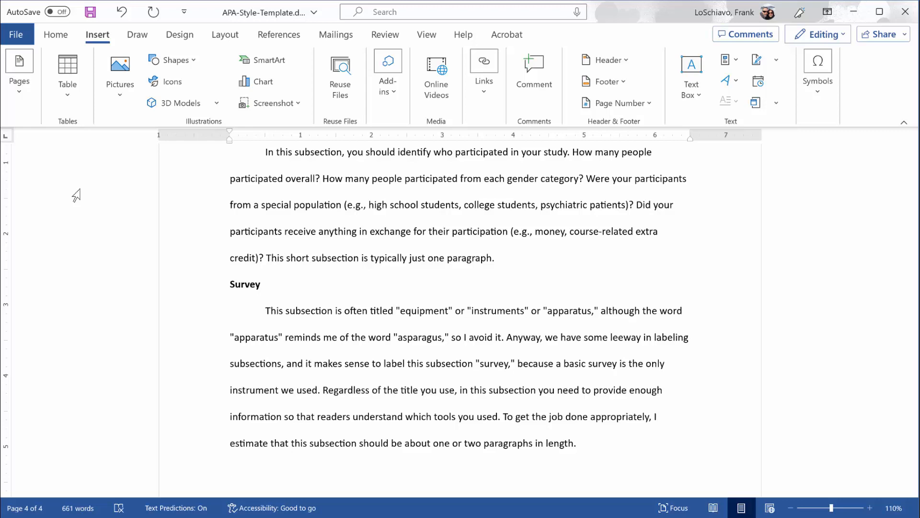
pyautogui.write('Procedure')
pyautogui.hotkey('shift', 'Home')
pyautogui.hotkey('ctrl', 'b')
pyautogui.press('End')
pyautogui.press('Return')
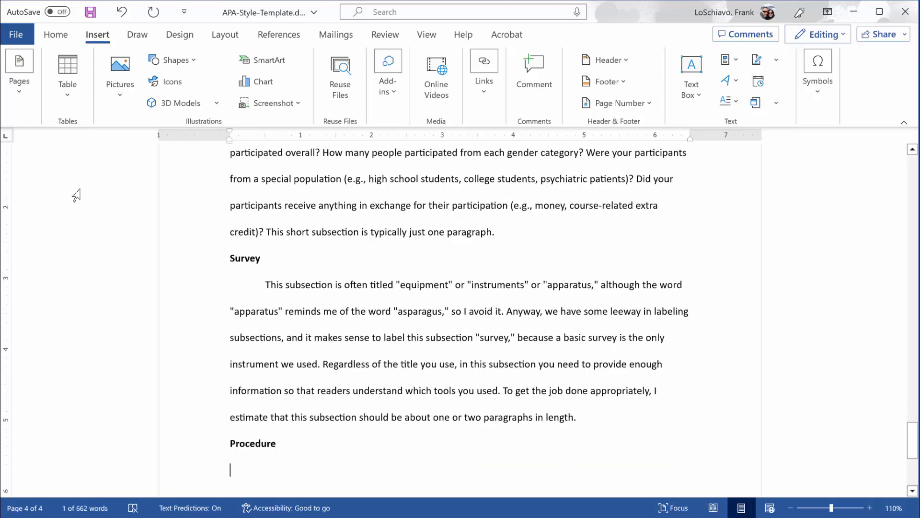
pyautogui.write('In this subsection, you need to describe precisely how the research was conducted from beginning to end. You need to be clear, yet concise. Only important details should be reported, but no important details should be left out. Be sure to include enough detail so that readers can replicate the study exactly. To get the job done appropriately, I estimate that this subsection should be about one to two pages in length.')
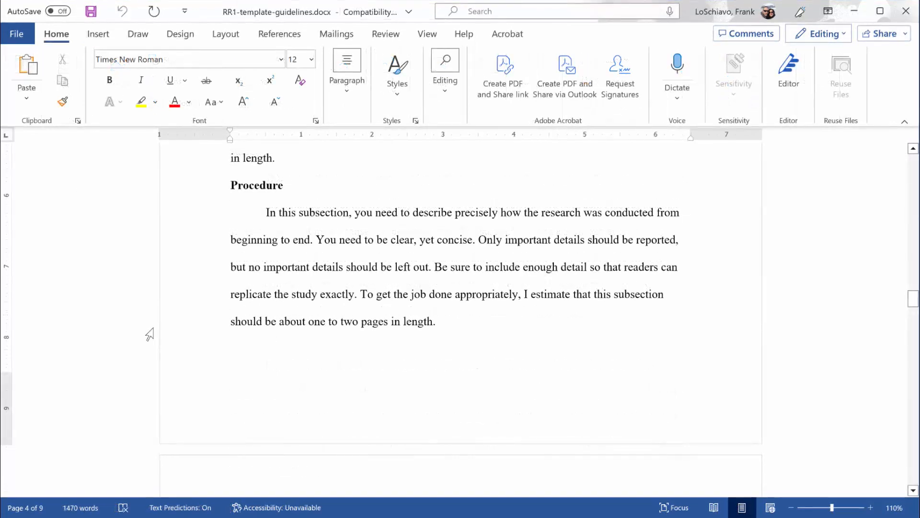
pyautogui.scroll(-5, 150, 334)
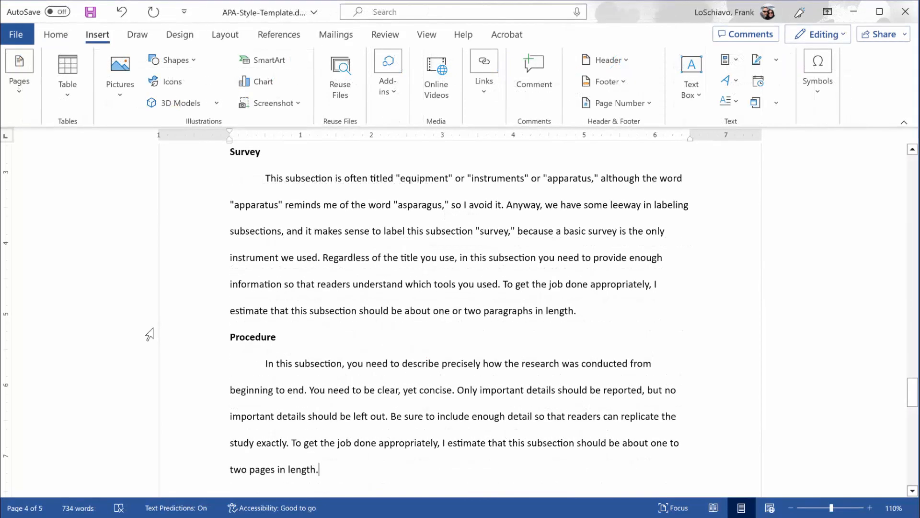
# Add a bold, centred "Results" heading below the Procedure paragraph and start a left-aligned line beneath it
pyautogui.press('Return')
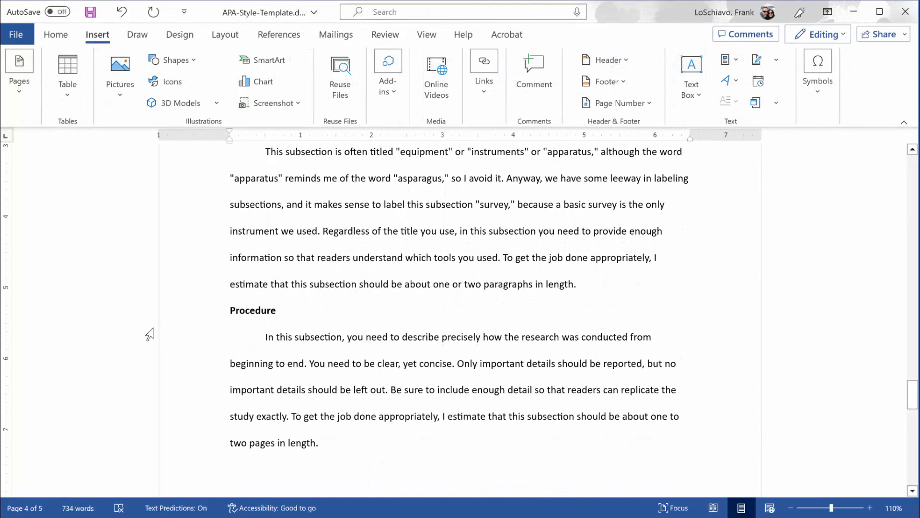
pyautogui.hotkey('ctrl', 'e')
pyautogui.write('Results')
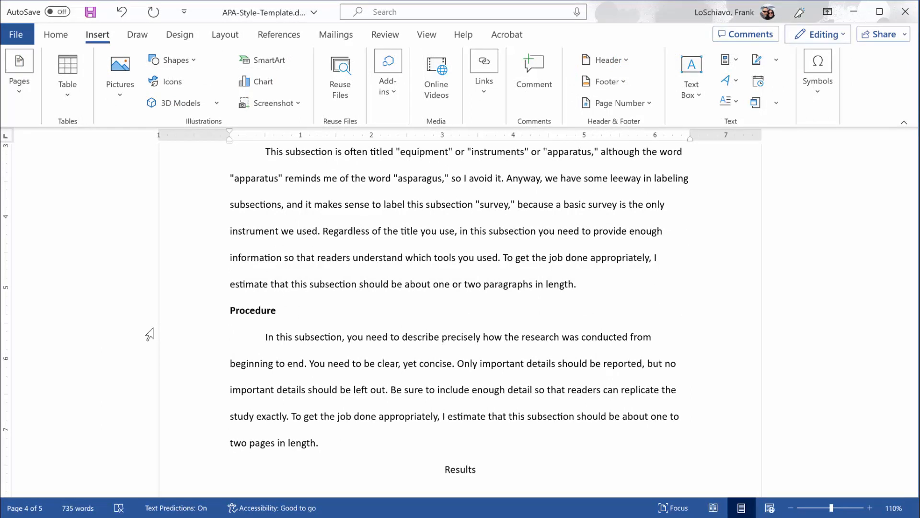
pyautogui.press('Home')
pyautogui.hotkey('shift', 'End')
pyautogui.hotkey('ctrl', 'b')
pyautogui.press('End')
pyautogui.press('Return')
pyautogui.hotkey('ctrl', 'l')
pyautogui.scroll(-3, 145, 334)
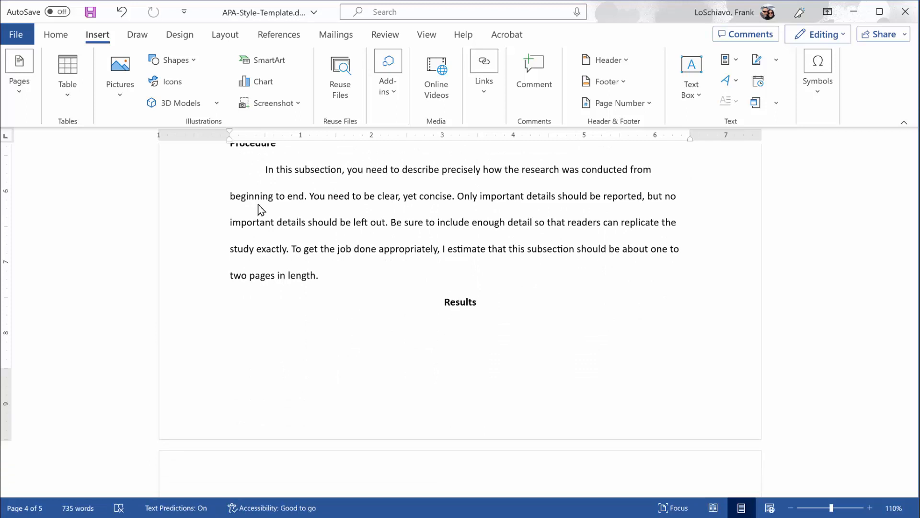
# Paste the Results text, beginning "In the Results section, you will present statistical analyses of the data," and indent the first line of its three paragraphs
pyautogui.hotkey('ctrl', 'v')
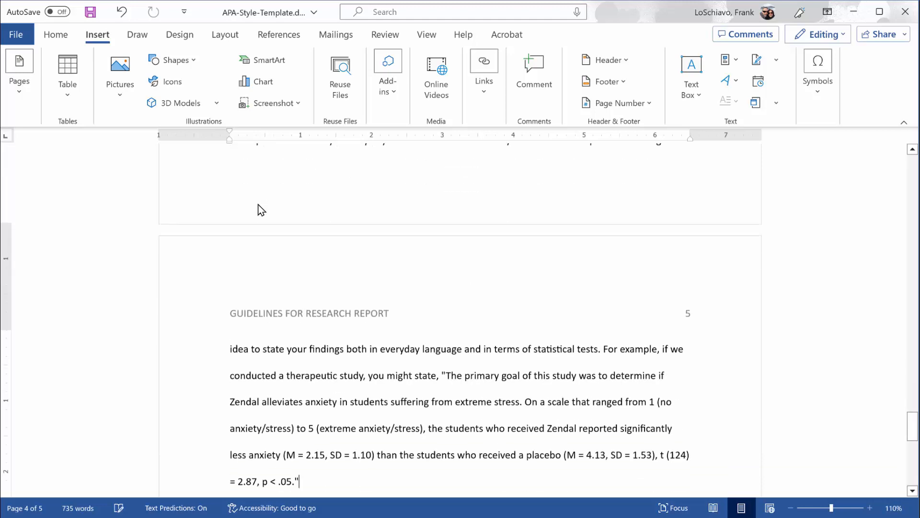
pyautogui.scroll(3, 257, 203)
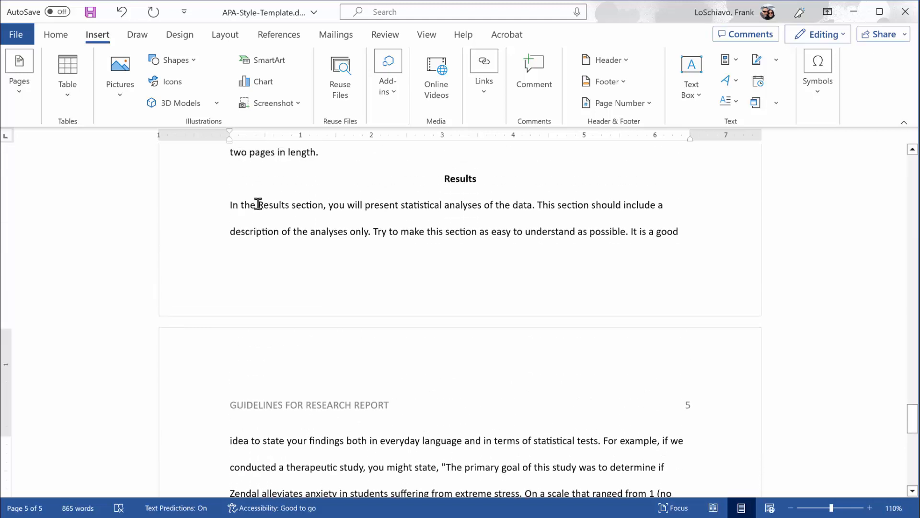
pyautogui.click(230, 205)
pyautogui.press('Tab')
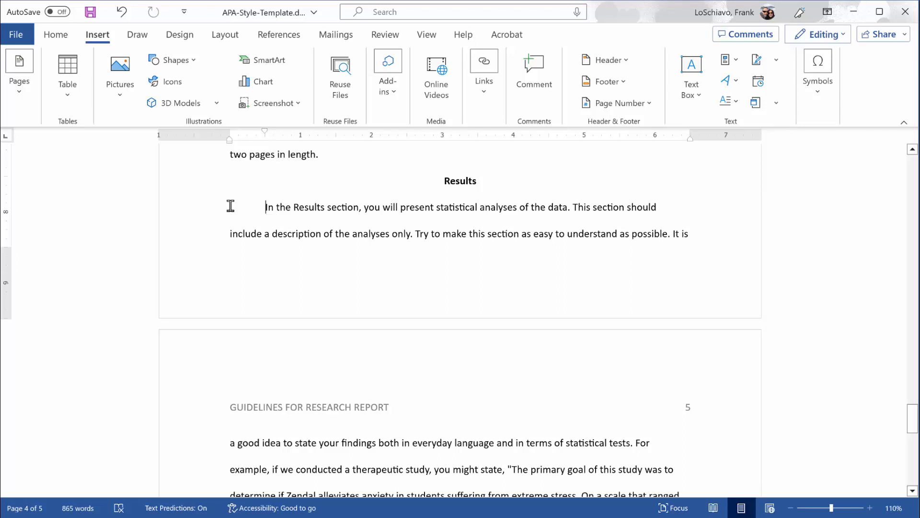
pyautogui.scroll(-2, 231, 206)
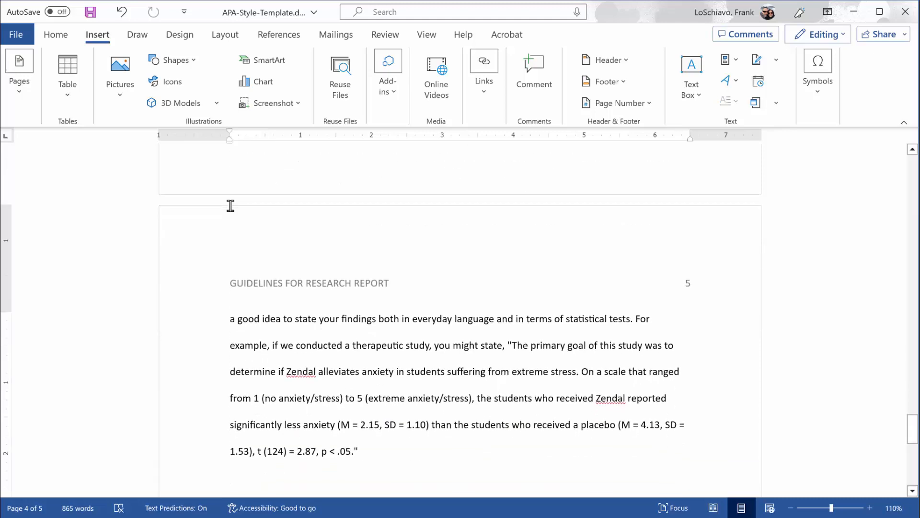
pyautogui.scroll(-4, 231, 205)
pyautogui.click(230, 230)
pyautogui.press('Tab')
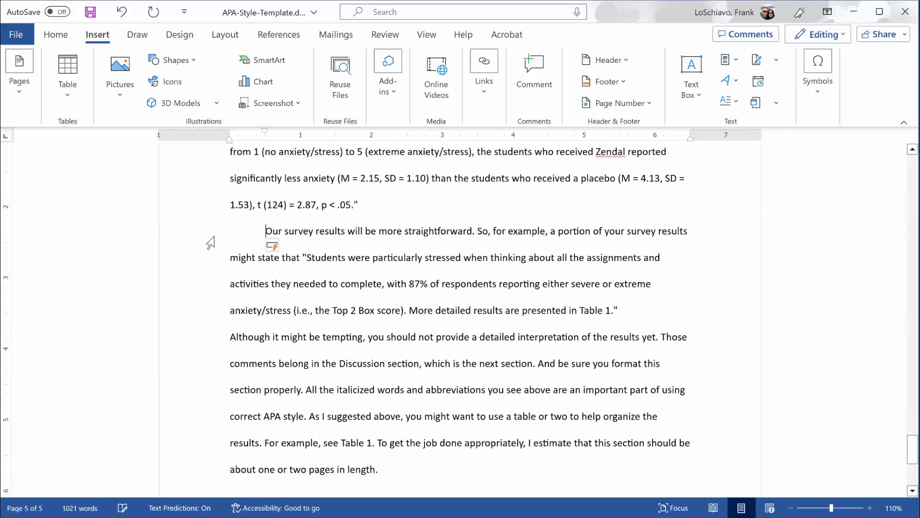
pyautogui.click(231, 333)
pyautogui.press('Tab')
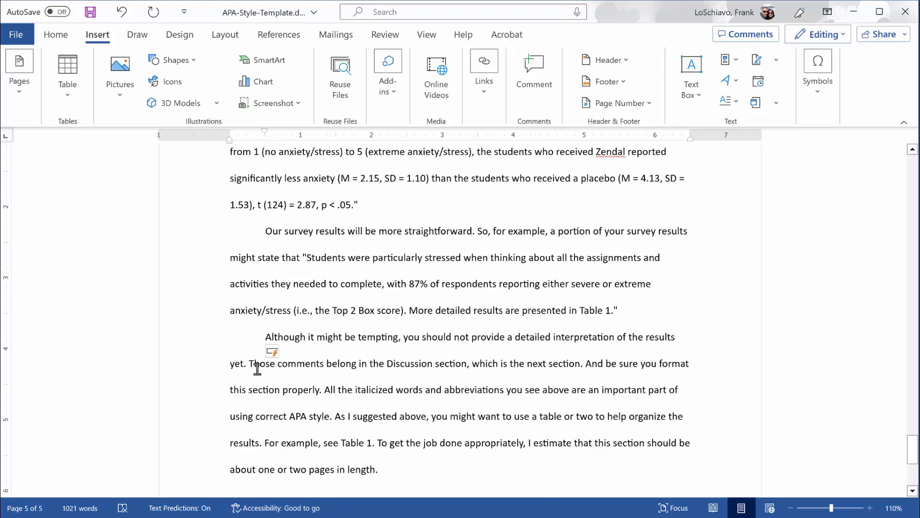
# Add a bold, centred "Discussion" heading after the last Results paragraph
pyautogui.click(387, 470)
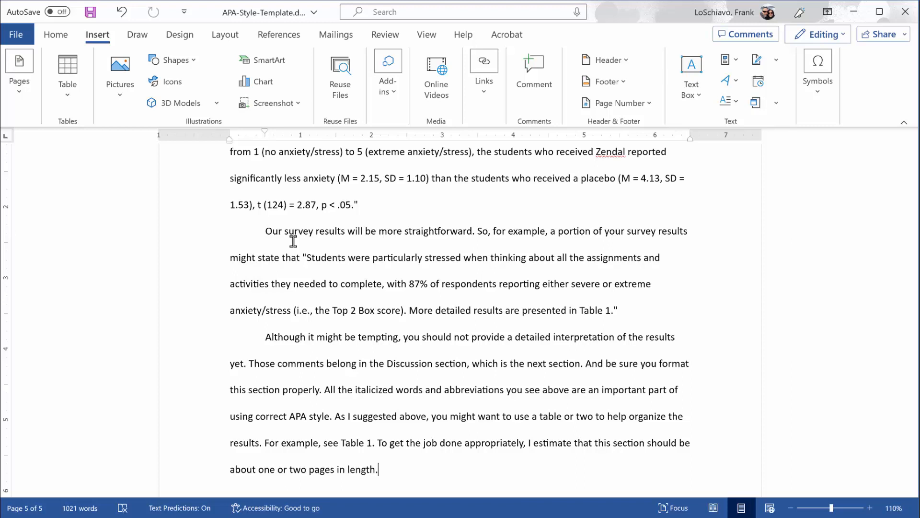
pyautogui.press('Return')
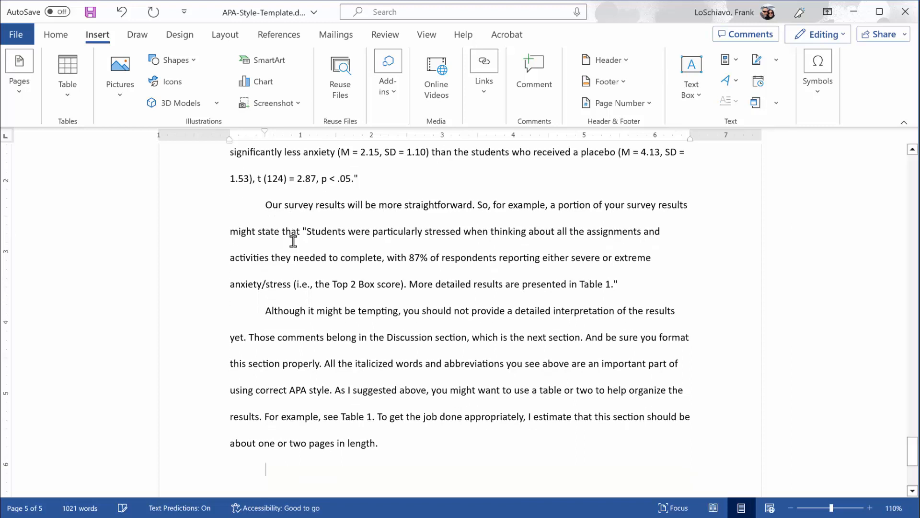
pyautogui.hotkey('ctrl', 'e')
pyautogui.write('Discussio')
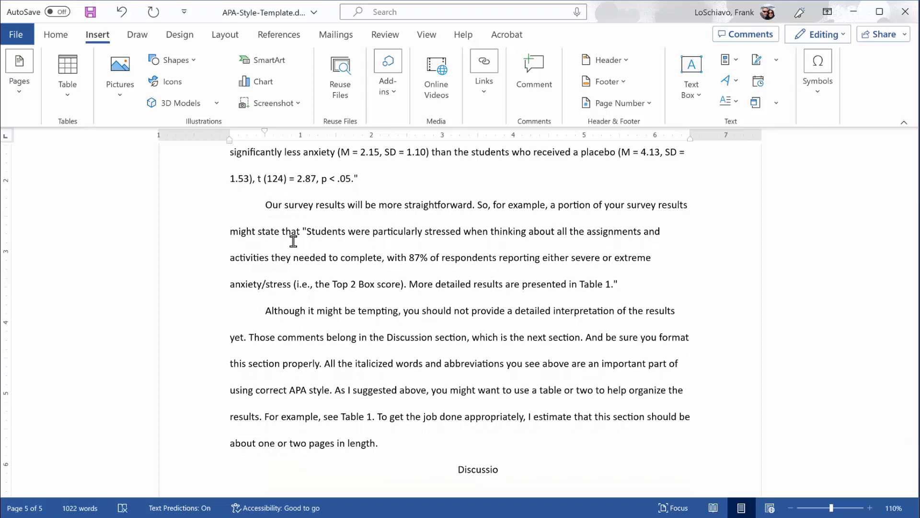
pyautogui.write('n')
pyautogui.hotkey('shift', 'Home')
pyautogui.hotkey('ctrl', 'b')
pyautogui.press('End')
pyautogui.scroll(-1, 293, 241)
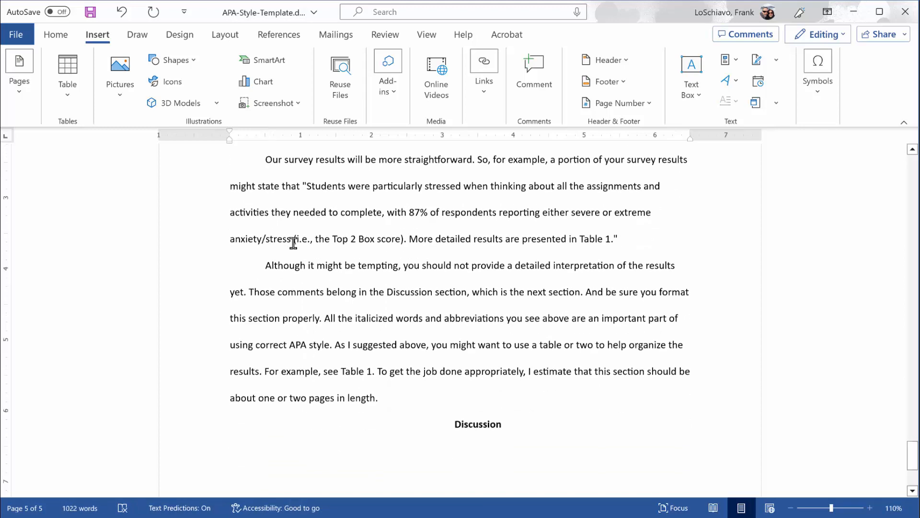
# Write an indented Discussion paragraph beginning "In this section, you should a) briefly review your findings and provide your interpretation of their meaning," and save the document
pyautogui.scroll(-4, 294, 244)
pyautogui.press('Tab')
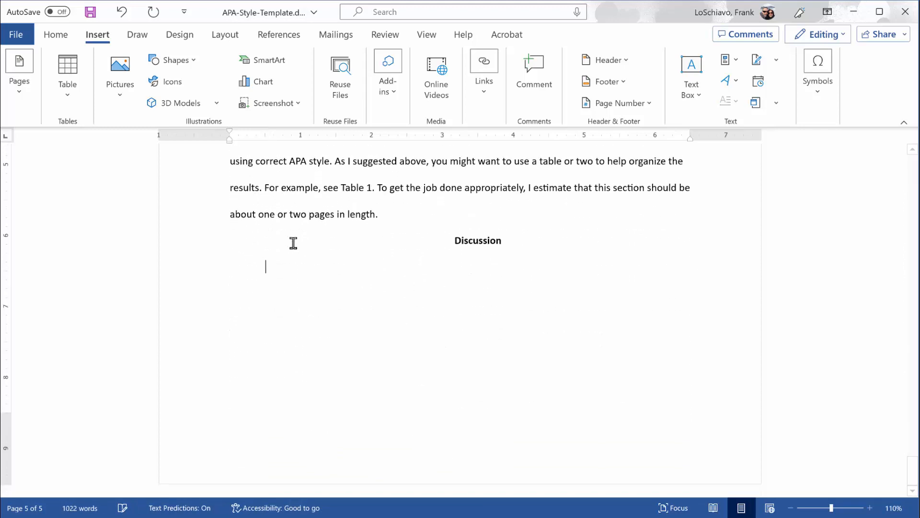
pyautogui.write('In this section, you should a) briefly review your findings and provide your interpretation of their meaning, b) attempt to integrate your current findings with past research, c) note any possible qualifications or limitations of your research, and d) discuss suggestions for future research. To get the job done appropriately, I estimate that this section should be about one or two pages in length. Please be sure to write an appropriate ending. Nothing is worse than a wonderful research report that ends abruptly. Remember, your final comments are likely to be the ones your readers will remember.')
pyautogui.hotkey('ctrl', 's')
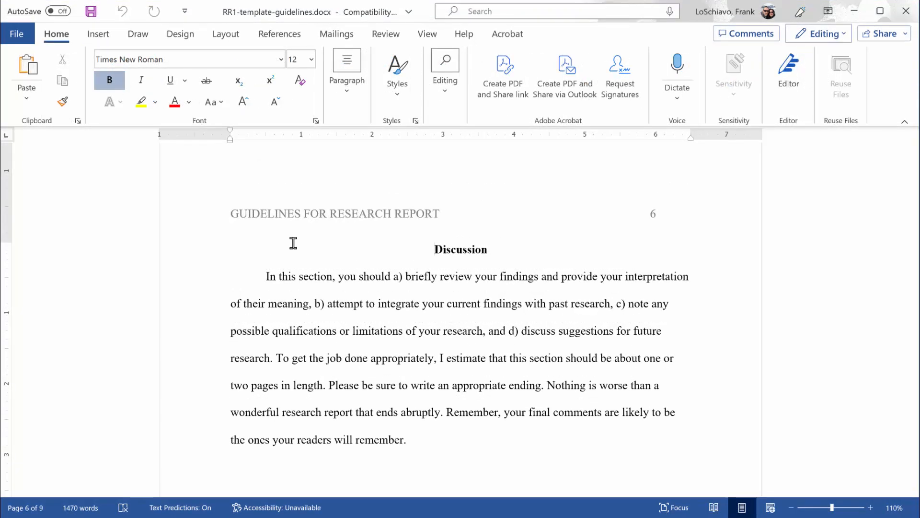
# Start a new page after the Discussion with a bold, centred "References" heading and a left-aligned line below it
pyautogui.scroll(-6, 293, 243)
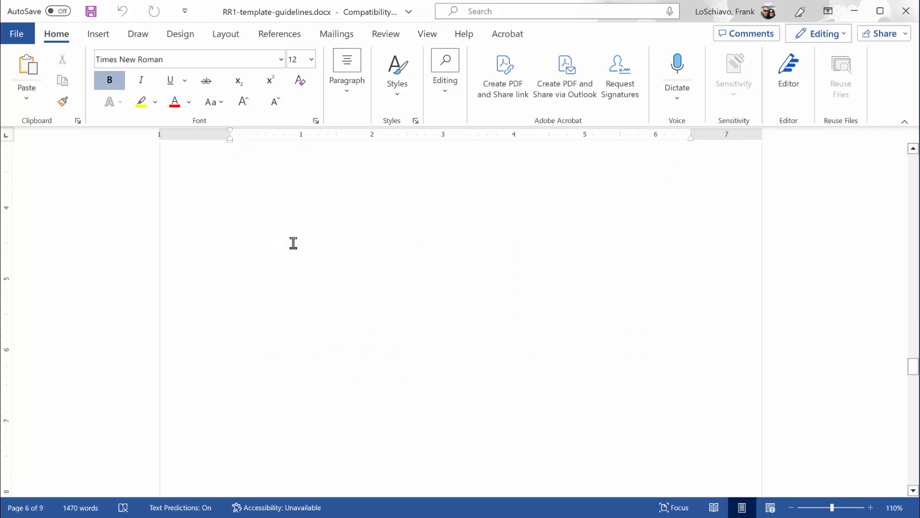
pyautogui.scroll(-7, 293, 243)
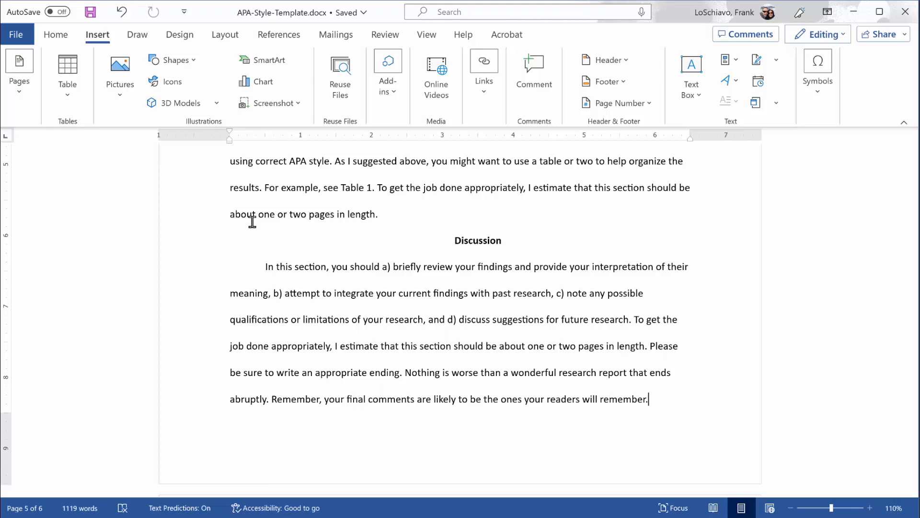
pyautogui.hotkey('ctrl', 'Return')
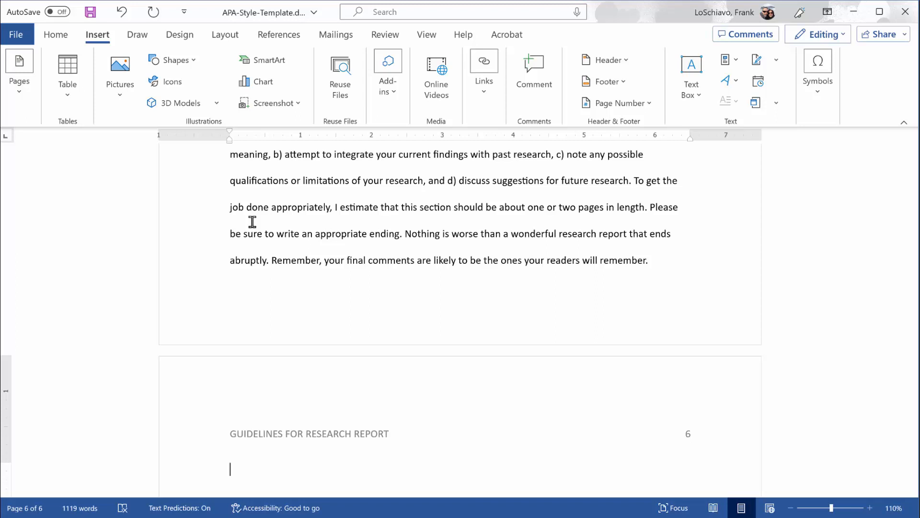
pyautogui.hotkey('ctrl', 'e')
pyautogui.write('References')
pyautogui.hotkey('shift', 'Home')
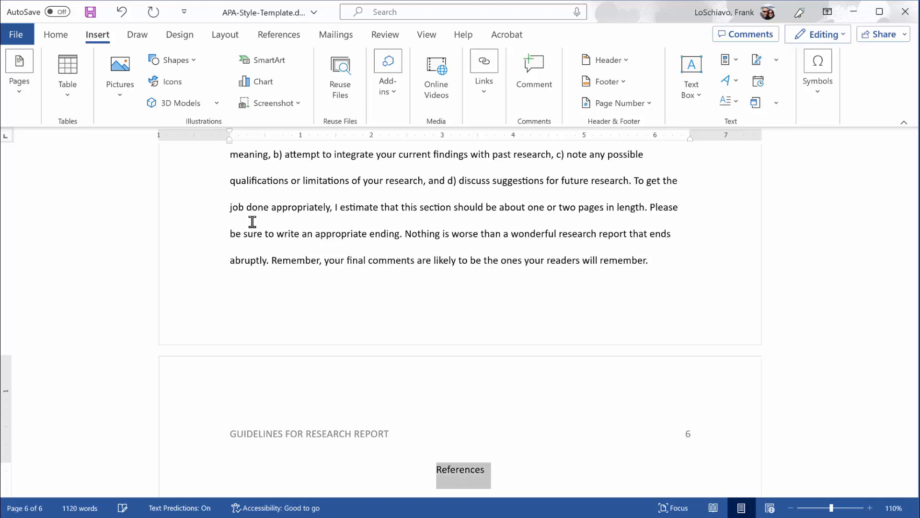
pyautogui.hotkey('ctrl', 'b')
pyautogui.press('End')
pyautogui.press('Return')
pyautogui.hotkey('ctrl', 'l')
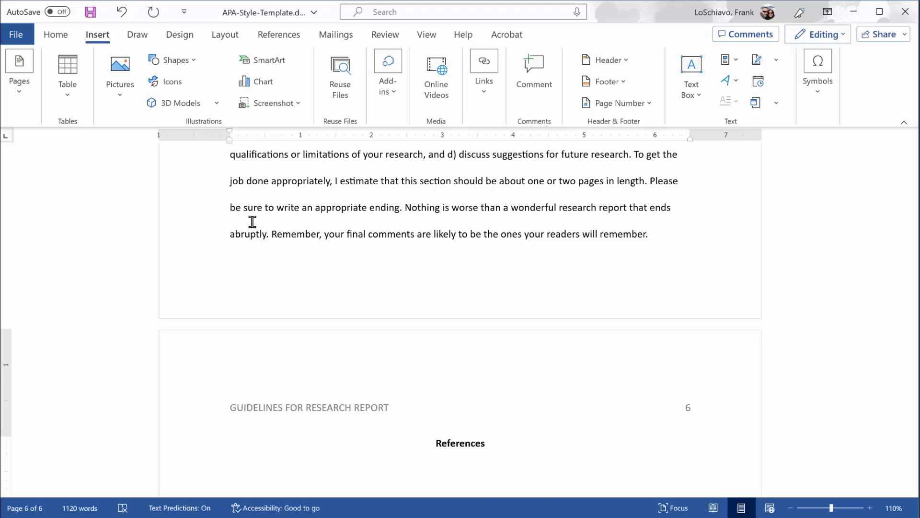
# Enter the 2018 journal reference "Exploring student stress and anxiety using a representative sample from high schools from the USA," with its authors, journal, volume 32 and pages 128-143
pyautogui.scroll(-3, 253, 221)
pyautogui.write('Combs, D. J., Campbell, J., & Hartman, M. (2018). Exploring student stress and anxiety using a representative sample from high schools from the USA. Basic and Applied Social Psychology, 32, 128-143.')
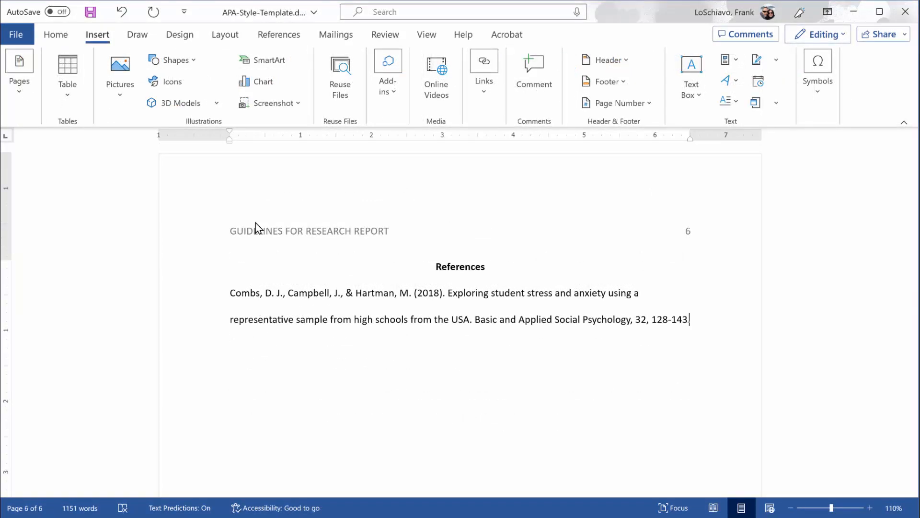
pyautogui.write('.')
# Italicize the journal title and volume, "Basic and Applied Social Psychology, 32," in the reference entry
pyautogui.press('Left')
pyautogui.press('Left')
pyautogui.press('Left')
pyautogui.press('Left')
pyautogui.press('Left')
pyautogui.press('Left')
pyautogui.press('Left')
pyautogui.press('Left')
pyautogui.press('Left')
pyautogui.hotkey('shift', 'Left')
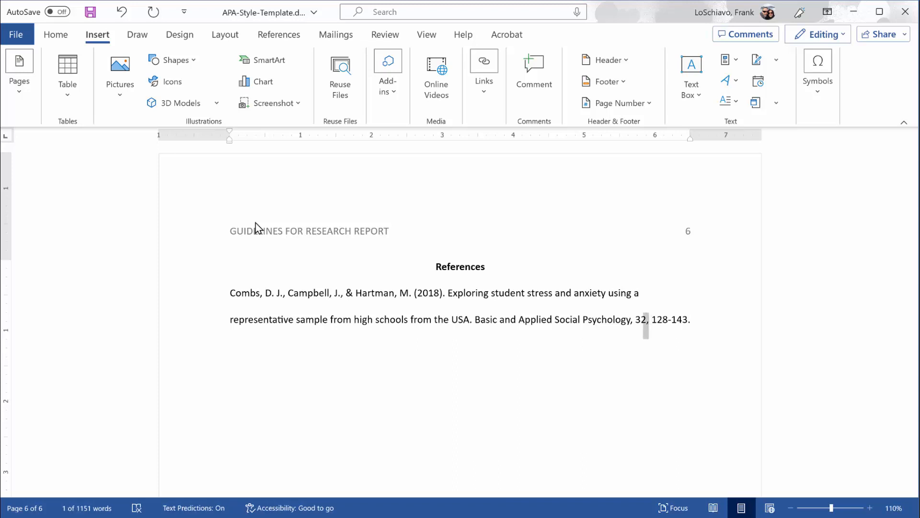
pyautogui.hotkey('shift', 'Left')
pyautogui.hotkey('shift', 'Left')
pyautogui.hotkey('shift', 'Left')
pyautogui.hotkey('shift', 'Left')
pyautogui.hotkey('shift', 'Left')
pyautogui.hotkey('shift', 'Left')
pyautogui.hotkey('shift', 'Left')
pyautogui.hotkey('shift', 'Left')
pyautogui.hotkey('shift', 'Left')
pyautogui.hotkey('shift', 'Left')
pyautogui.hotkey('shift', 'Left')
pyautogui.hotkey('shift', 'Left')
pyautogui.hotkey('shift', 'Left')
pyautogui.hotkey('shift', 'Left')
pyautogui.hotkey('shift', 'Left')
pyautogui.hotkey('shift', 'Left')
pyautogui.hotkey('shift', 'Left')
pyautogui.hotkey('shift', 'Left')
pyautogui.hotkey('shift', 'Left')
pyautogui.hotkey('shift', 'Left')
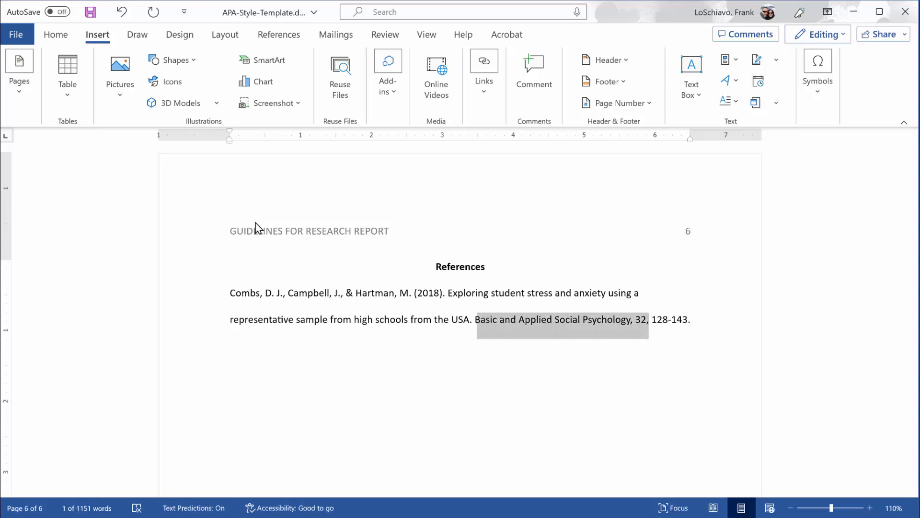
pyautogui.hotkey('ctrl', 'i')
pyautogui.press('Up')
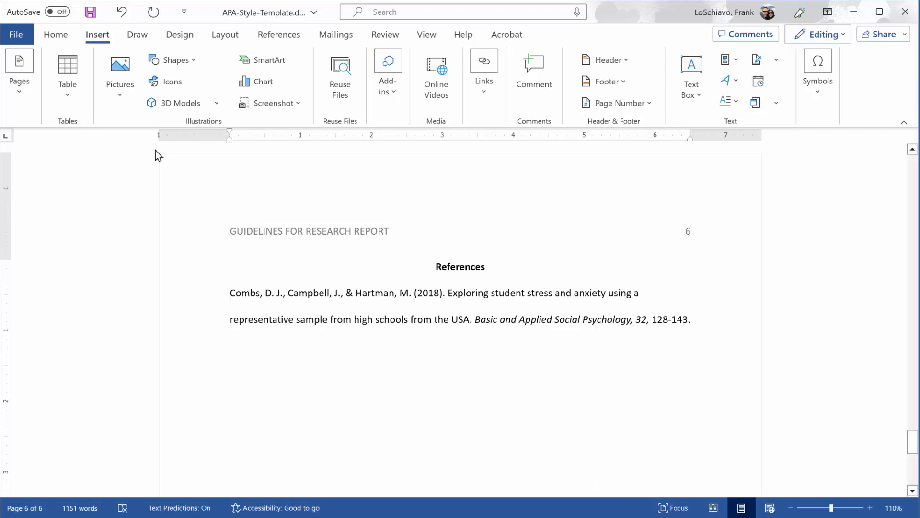
# Apply a hanging indent of 0.25" to the reference entry
pyautogui.click(55, 36)
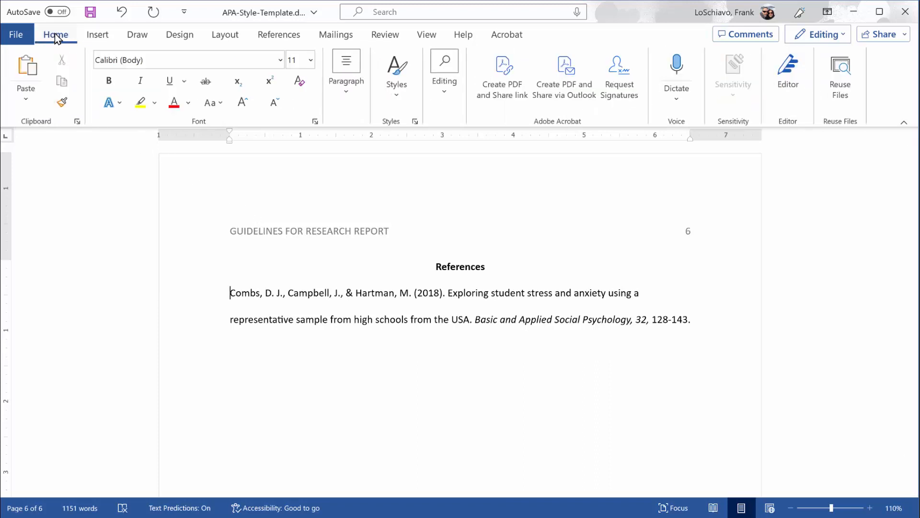
pyautogui.click(344, 94)
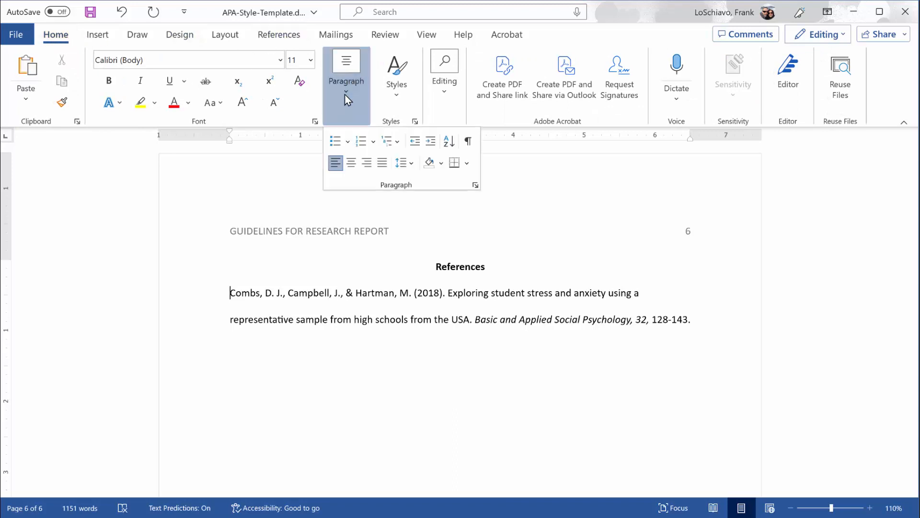
pyautogui.click(475, 185)
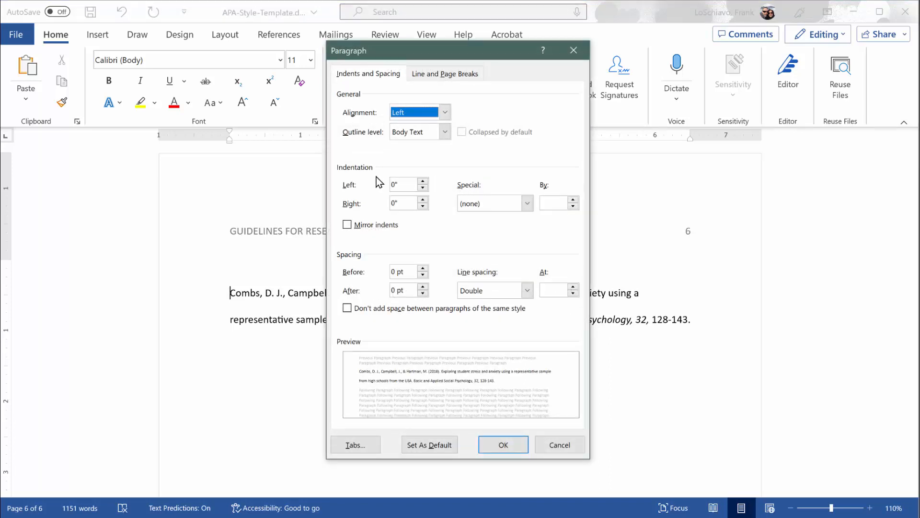
pyautogui.click(524, 207)
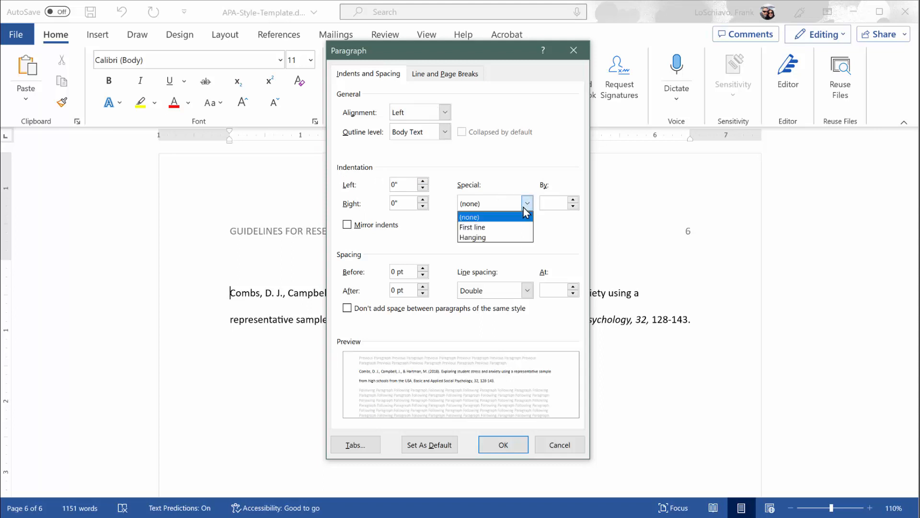
pyautogui.click(487, 238)
pyautogui.click(573, 206)
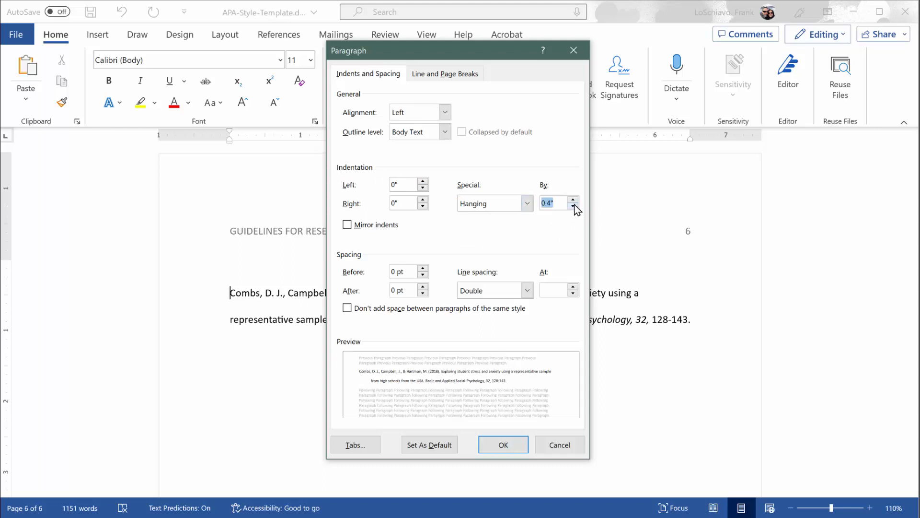
pyautogui.click(574, 206)
pyautogui.click(573, 206)
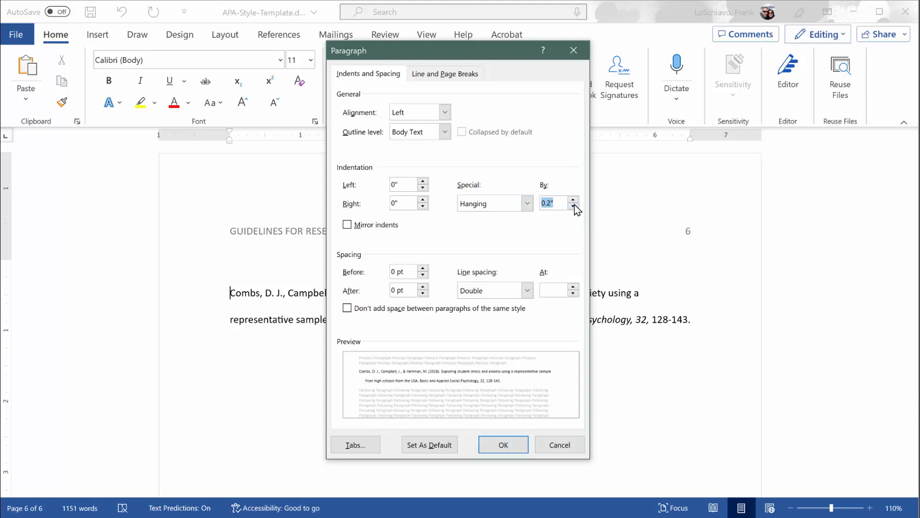
pyautogui.click(549, 203)
pyautogui.write('5')
pyautogui.click(501, 445)
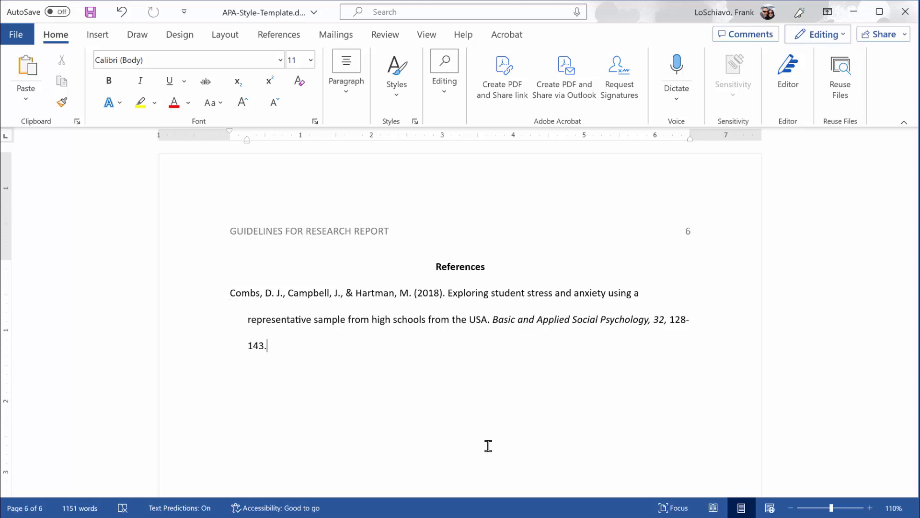
# Enter the 2021 book reference "How students cope with school stress: The good, the bad, and the ugly," with its authors and "Washington: Paramount Press."
pyautogui.press('Return')
pyautogui.write('Lund, H. M., & Wiggins, K. W. (2021). How students cope with school stress: The good, the bad, and the ugly. Washington: Paramount Press.')
pyautogui.press('Return')
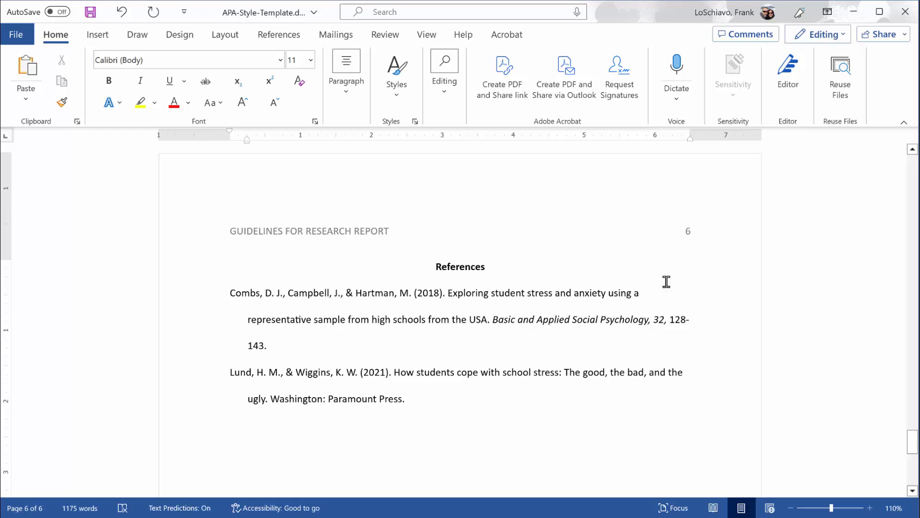
# Remove the hanging indent from the empty line below the references by setting its special indentation to none
pyautogui.click(347, 97)
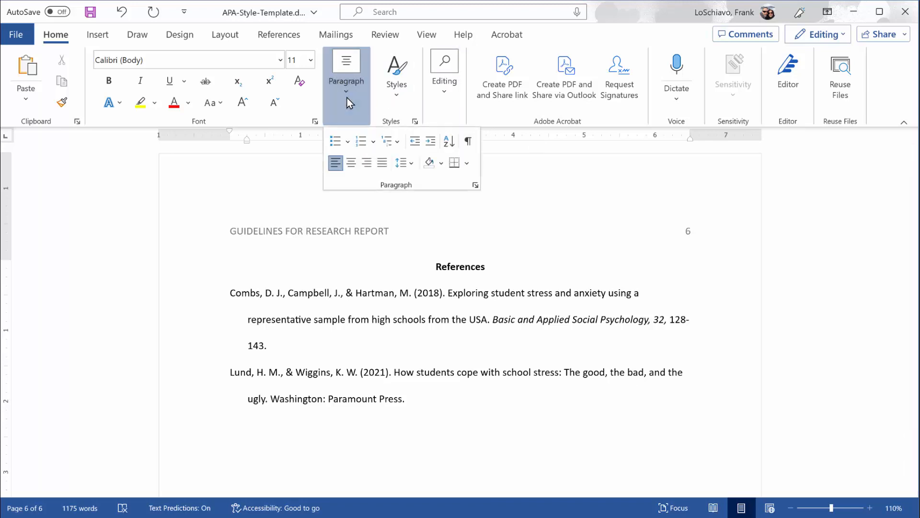
pyautogui.click(476, 185)
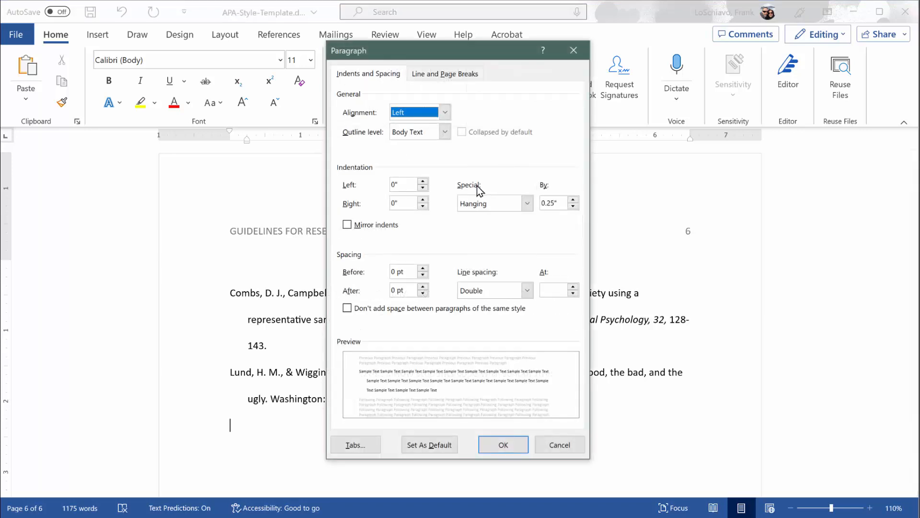
pyautogui.click(490, 206)
pyautogui.click(489, 216)
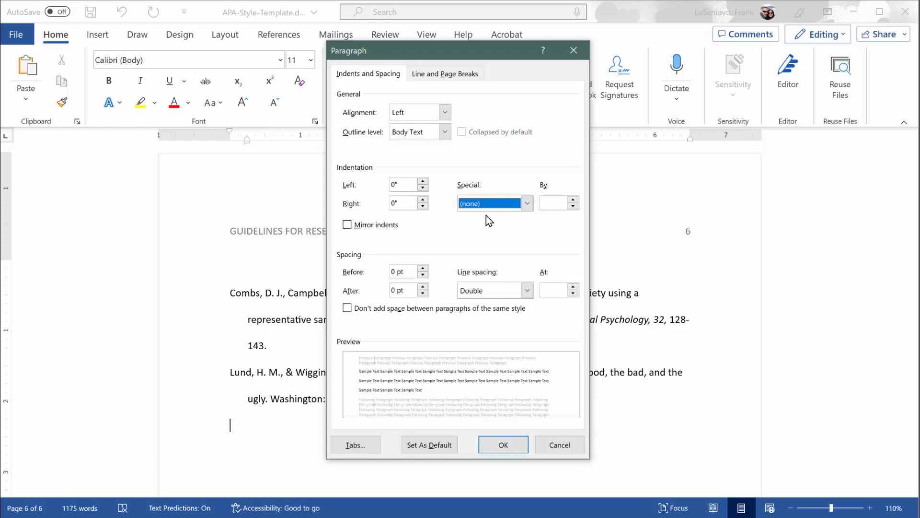
pyautogui.click(499, 444)
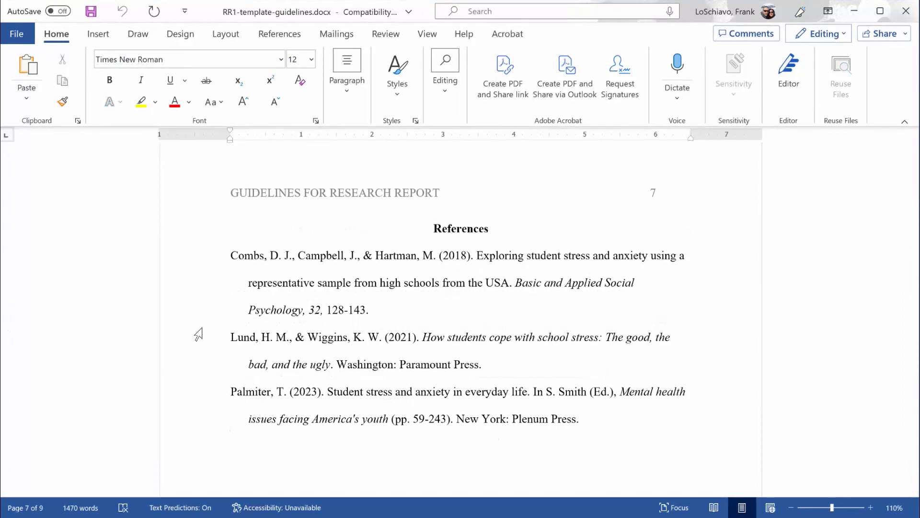
# Examine the layout of the References, Footnotes and Table 1 pages in RR1-template-guidelines.docx
pyautogui.scroll(-12, 198, 334)
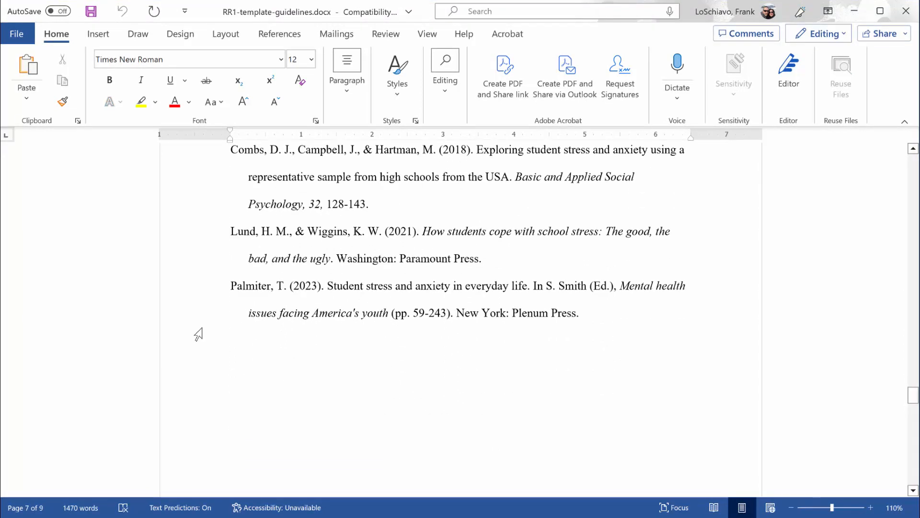
pyautogui.scroll(-4, 198, 335)
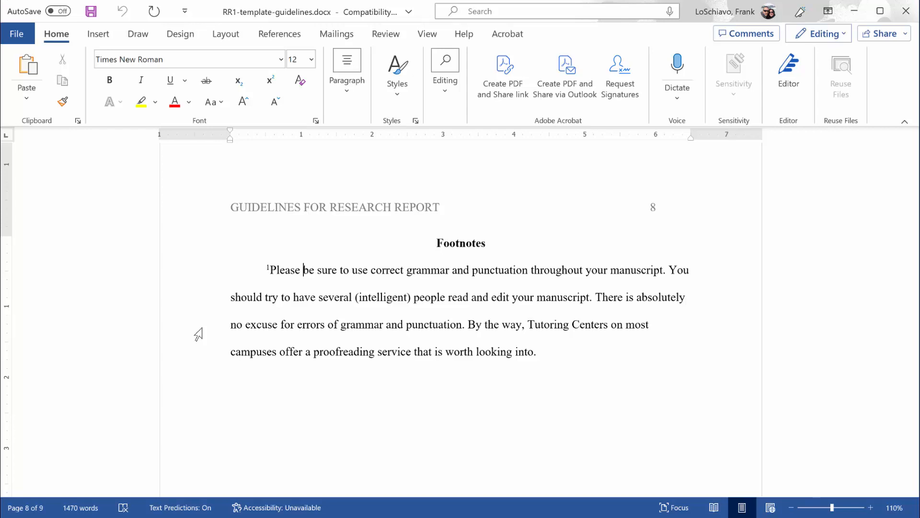
pyautogui.scroll(-8, 198, 334)
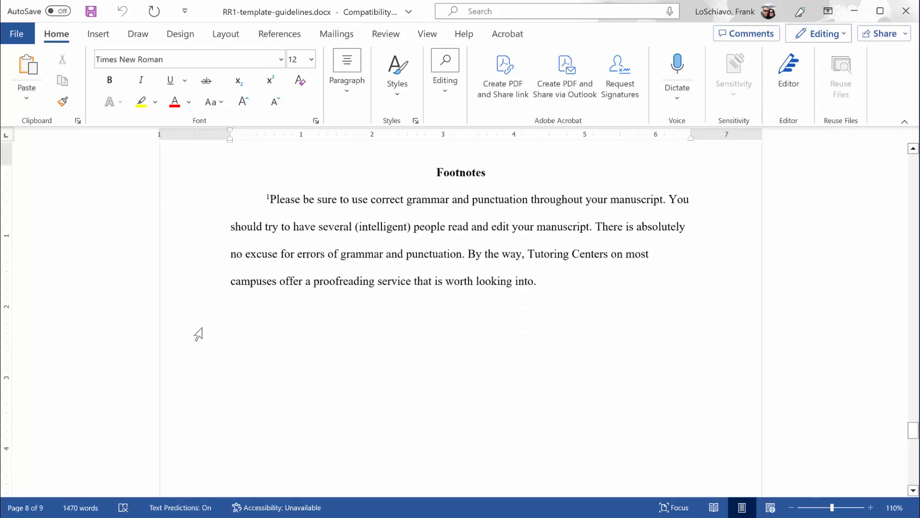
pyautogui.scroll(-8, 259, 293)
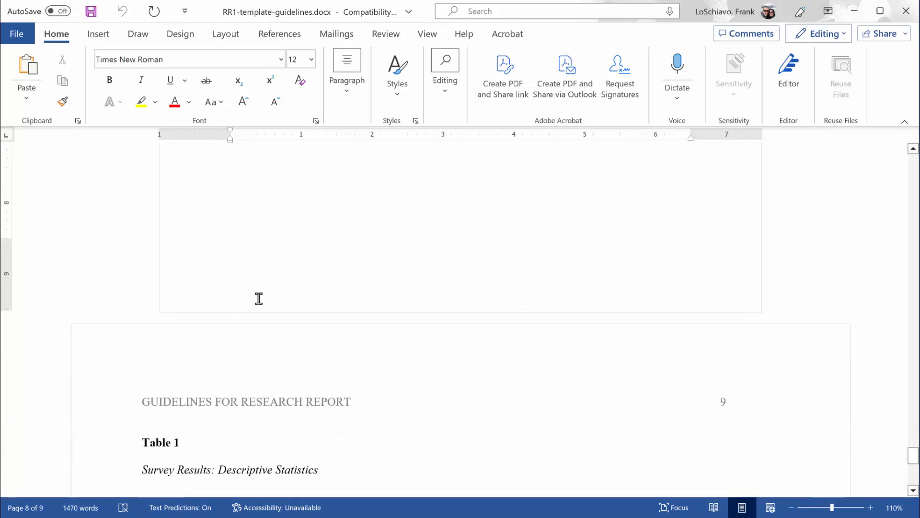
pyautogui.scroll(-1, 259, 298)
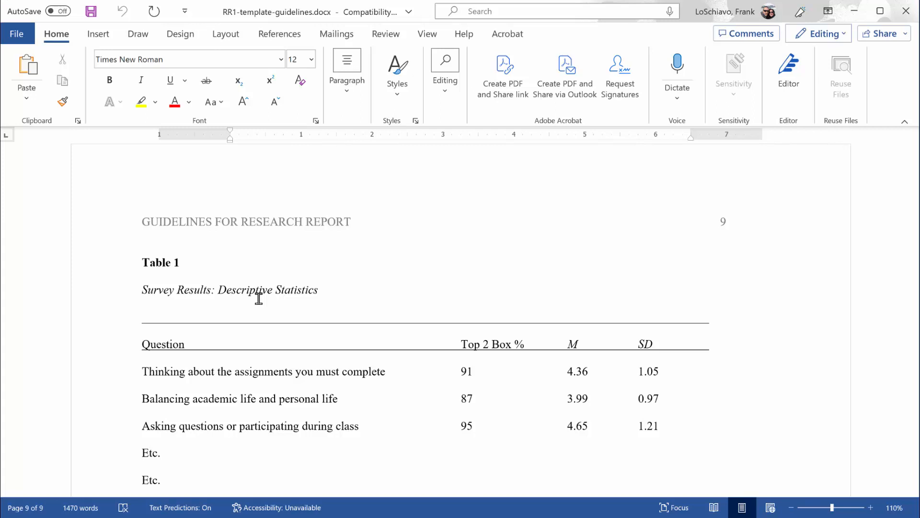
pyautogui.scroll(5, 259, 299)
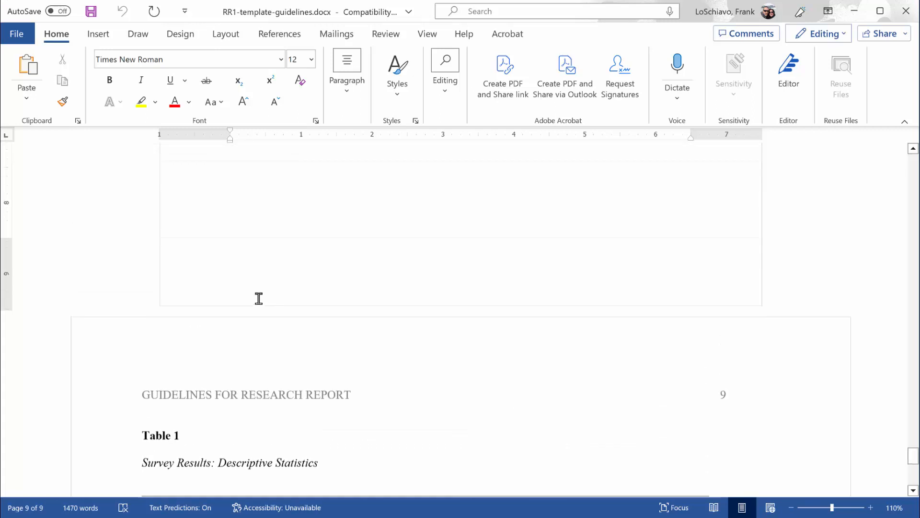
pyautogui.scroll(5, 302, 256)
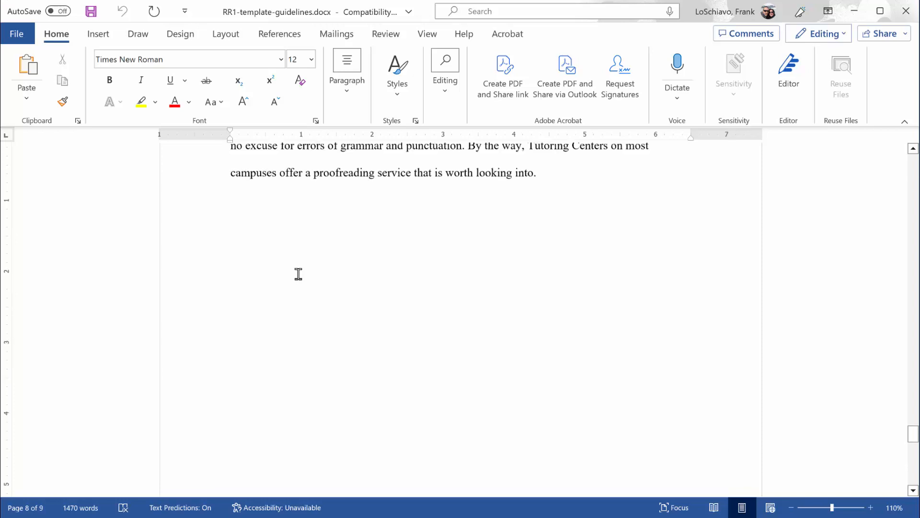
pyautogui.scroll(1, 298, 274)
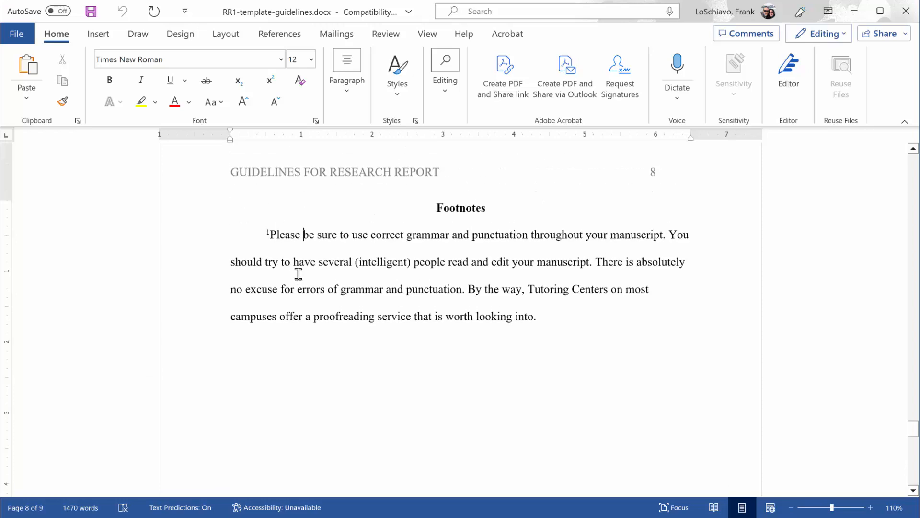
pyautogui.scroll(-3, 299, 274)
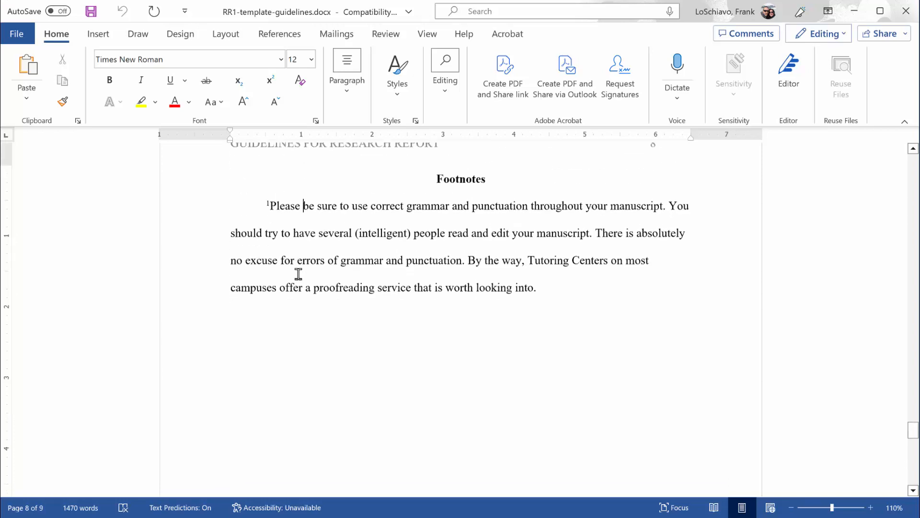
pyautogui.scroll(-15, 298, 274)
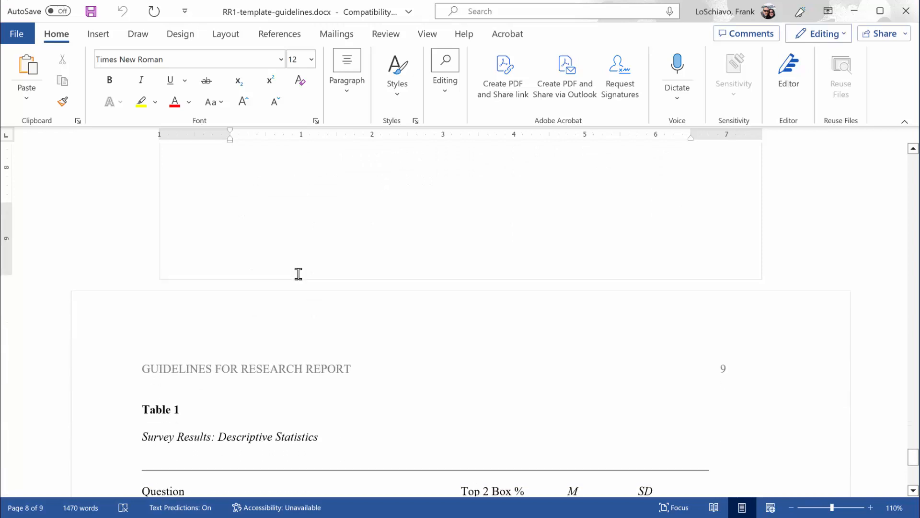
pyautogui.scroll(-1, 298, 276)
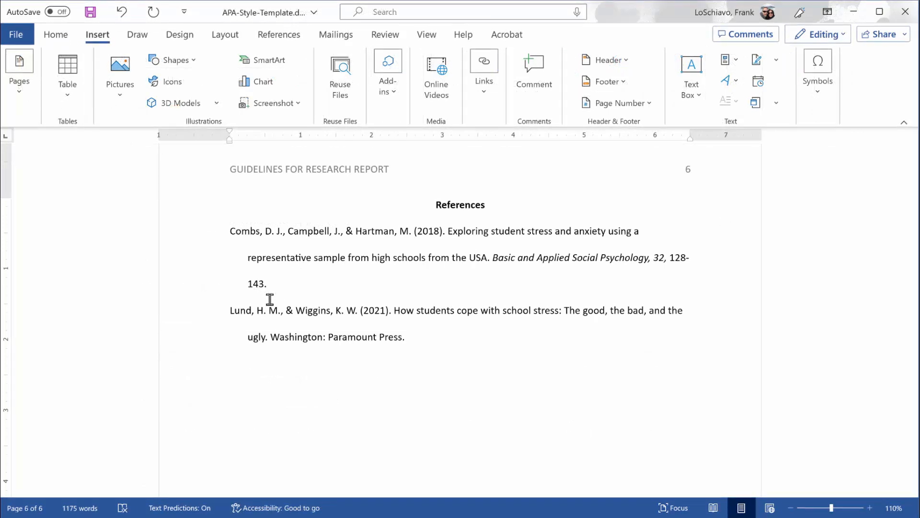
# In APA-Style-Template, add blank lines after the last reference and insert a Next Page section break
pyautogui.press('Return')
pyautogui.press('Return')
pyautogui.press('Return')
pyautogui.click(225, 35)
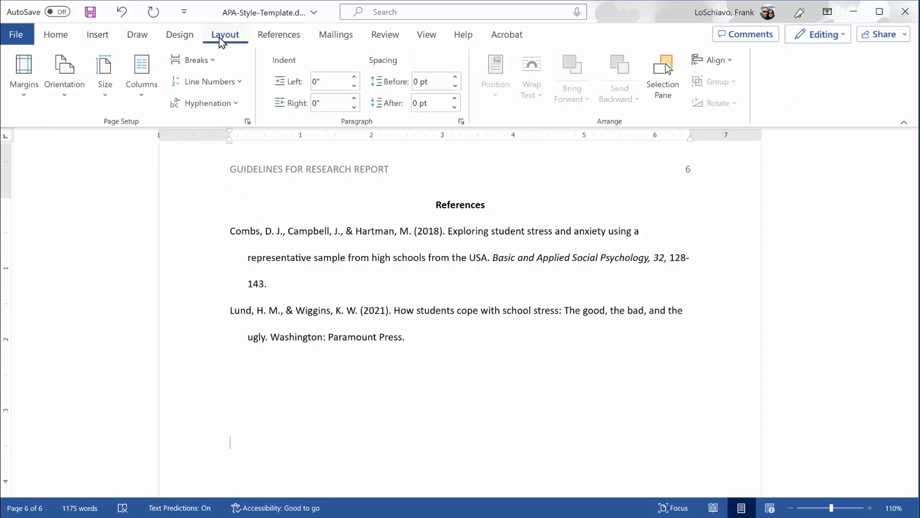
pyautogui.click(215, 63)
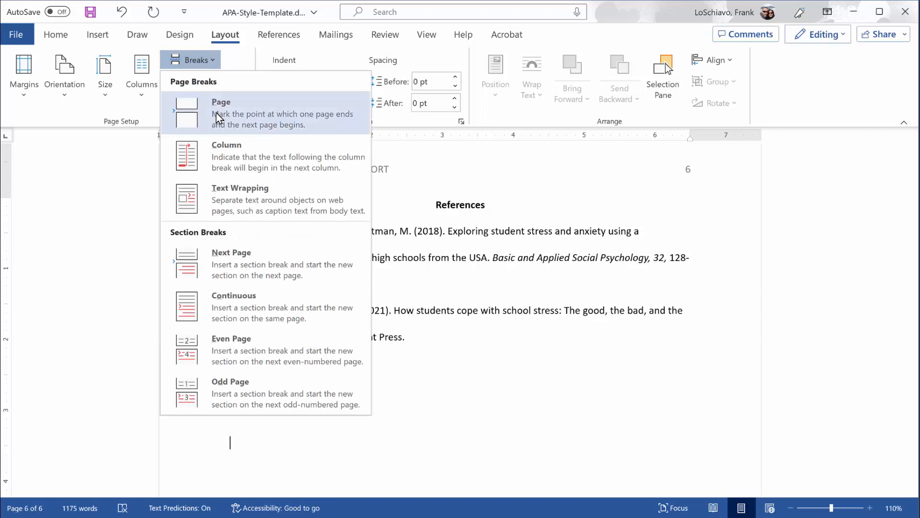
pyautogui.click(224, 268)
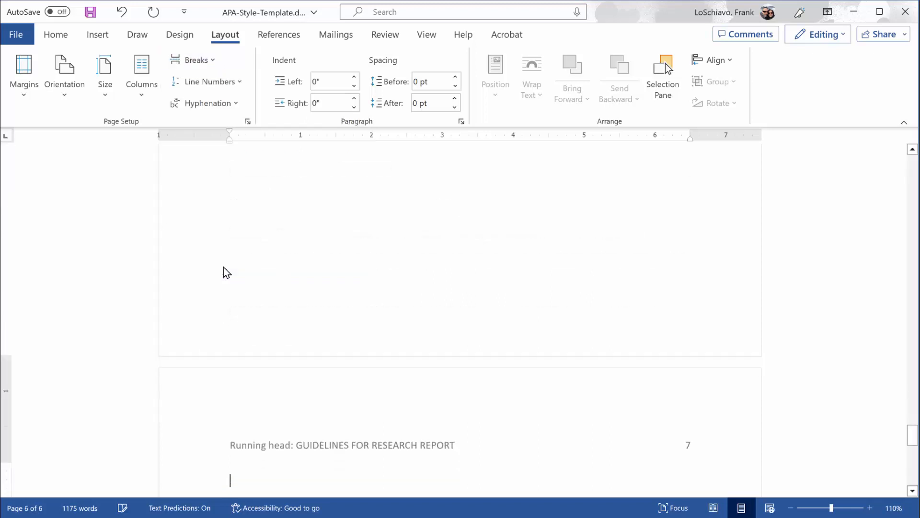
# Set the new section's page orientation to landscape
pyautogui.scroll(-2, 223, 266)
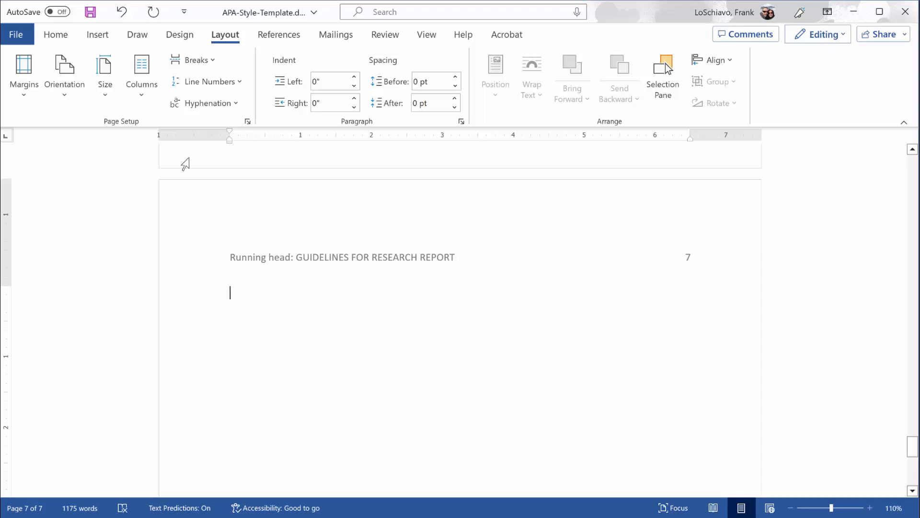
pyautogui.click(61, 89)
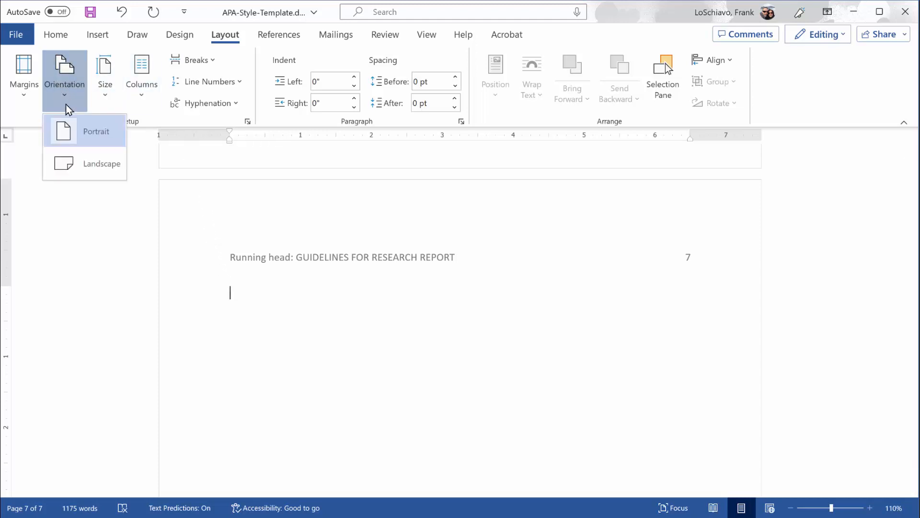
pyautogui.click(85, 166)
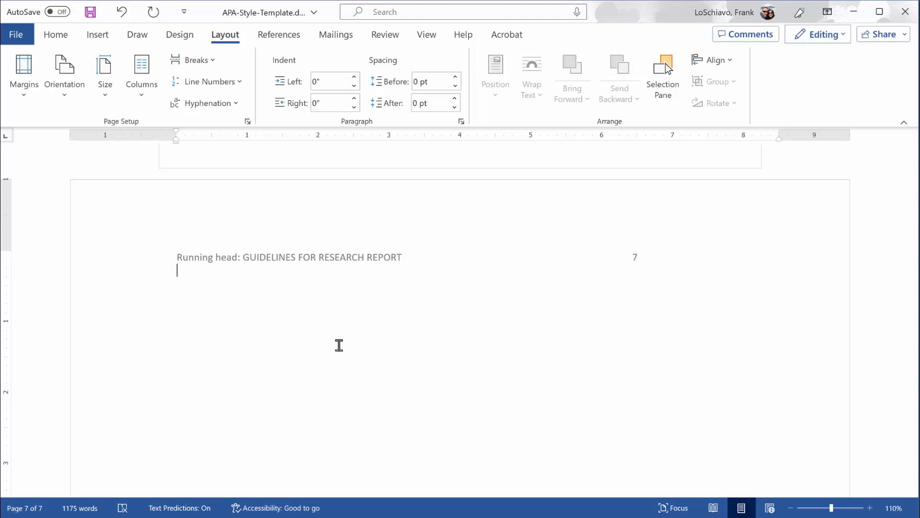
# Add a bold "Table 1" label below the header on the landscape page
pyautogui.press('Return')
pyautogui.write('Table 1')
pyautogui.hotkey('shift', 'Home')
pyautogui.hotkey('ctrl', 'b')
pyautogui.press('End')
pyautogui.press('Return')
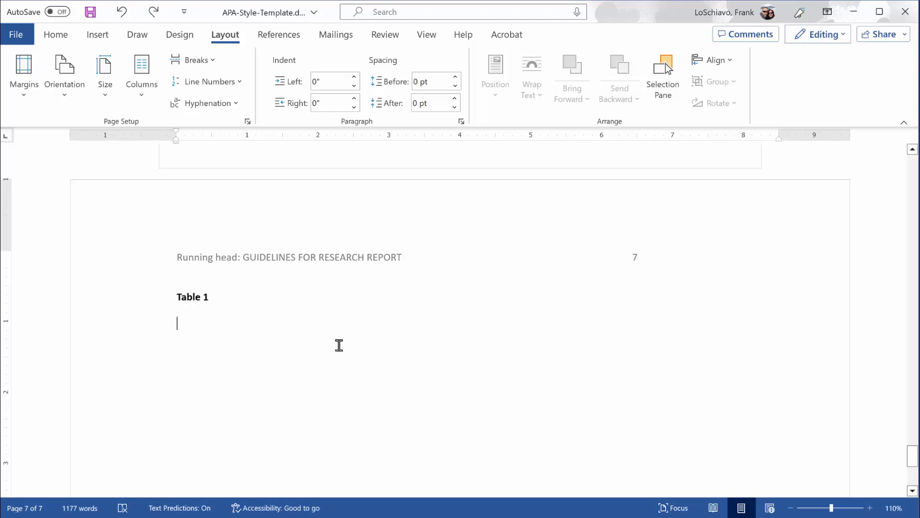
# Add the italic title "Survey Results: Descriptive Statistics" below the table label and save the document
pyautogui.write('Survey Results: Descriptive Statistics')
pyautogui.hotkey('shift', 'Home')
pyautogui.hotkey('ctrl', 'i')
pyautogui.press('End')
pyautogui.press('Return')
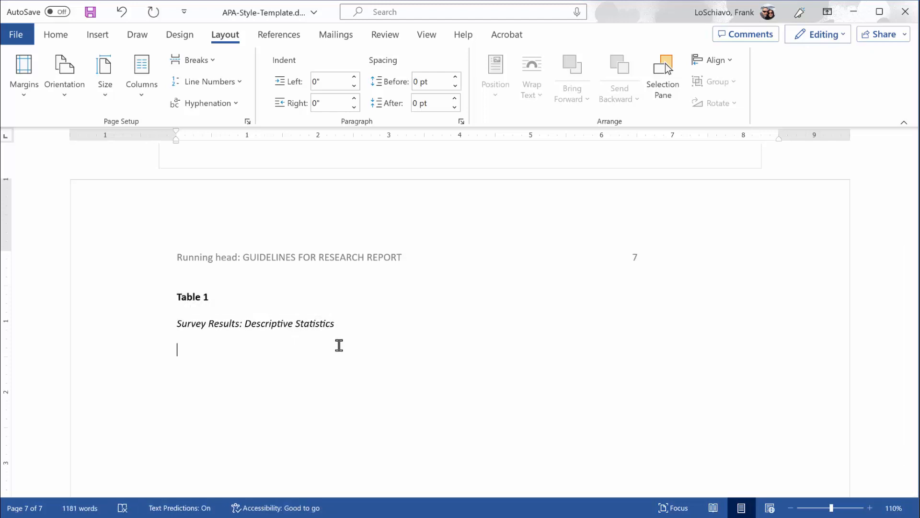
pyautogui.hotkey('ctrl', 's')
# Create a horizontal rule across the page below the table title by underlining a line of tab spaces, and start a line under it
pyautogui.press('Tab')
pyautogui.press('Tab')
pyautogui.press('Tab')
pyautogui.press('Tab')
pyautogui.press('Tab')
pyautogui.press('Tab')
pyautogui.press('Tab')
pyautogui.press('Tab')
pyautogui.press('Tab')
pyautogui.press('Tab')
pyautogui.press('Tab')
pyautogui.press('Tab')
pyautogui.press('Tab')
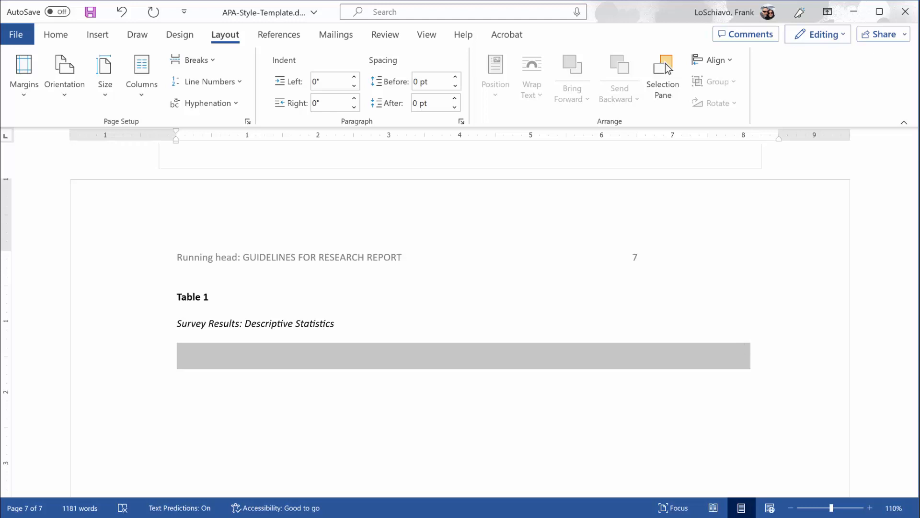
pyautogui.hotkey('ctrl', 'u')
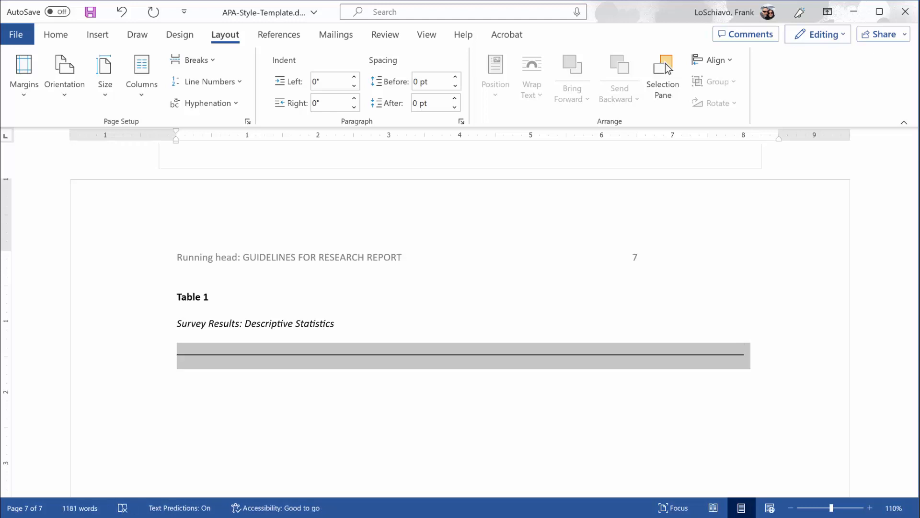
pyautogui.hotkey('ctrl', 'c')
pyautogui.click(56, 42)
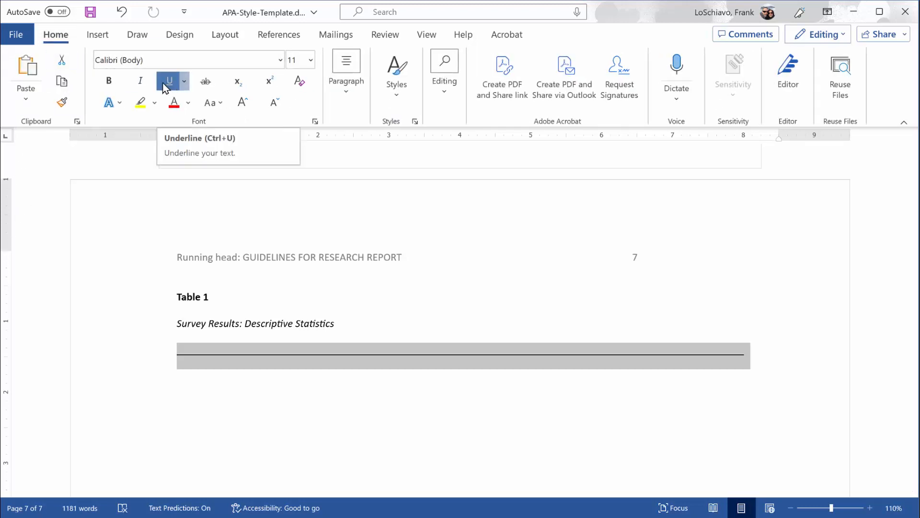
pyautogui.press('Right')
pyautogui.press('Return')
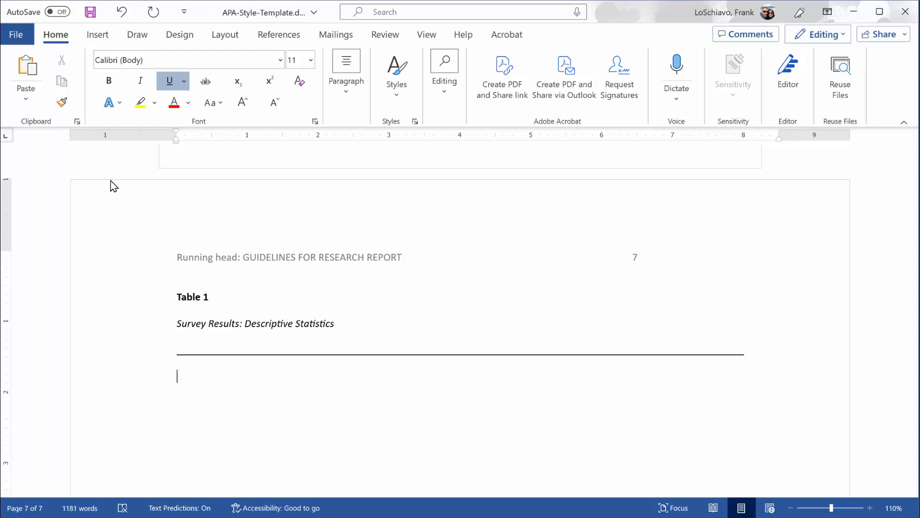
# Enter an underlined heading row with "Question", "Top 2 Box %", "M" and "SD" spaced by tabs, extending the underline to the end of the rule above
pyautogui.write('Question')
pyautogui.press('Tab')
pyautogui.press('Tab')
pyautogui.press('Tab')
pyautogui.press('Tab')
pyautogui.press('Tab')
pyautogui.press('Tab')
pyautogui.press('Tab')
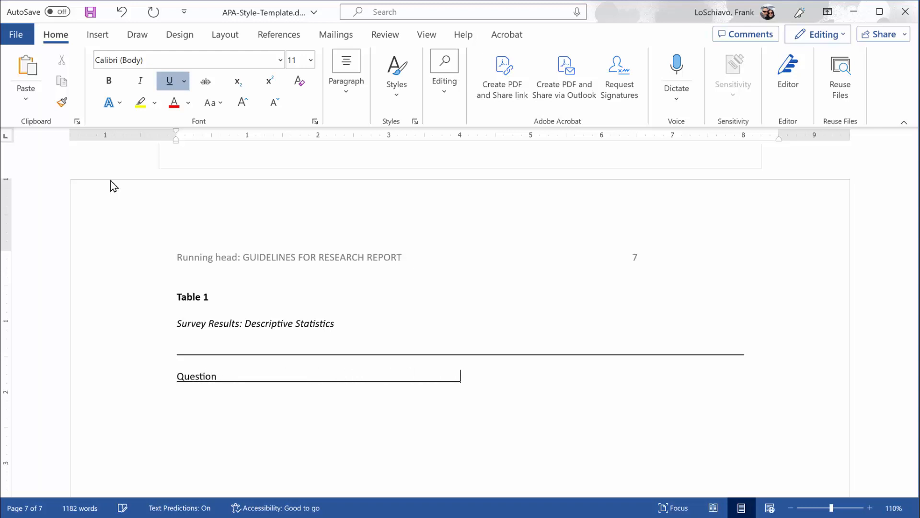
pyautogui.write('Top 2 Box %')
pyautogui.press('Tab')
pyautogui.press('Tab')
pyautogui.write('M')
pyautogui.press('Tab')
pyautogui.press('Tab')
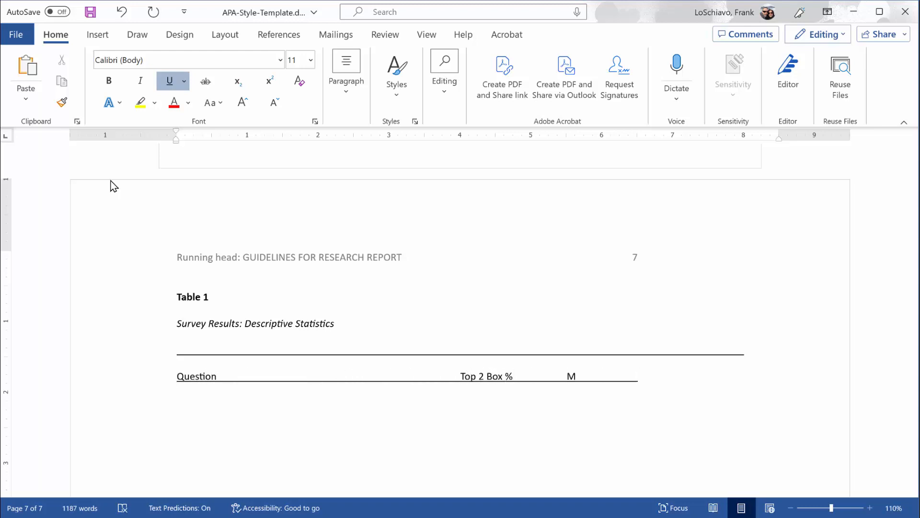
pyautogui.write('SD')
pyautogui.press('Tab')
pyautogui.press('Tab')
pyautogui.press('Tab')
pyautogui.press('Return')
# Turn off underlining and enter the row "Thinking about the assignments you must complete" with the values 91, 4.36 and 1.05 under their headings
pyautogui.click(169, 81)
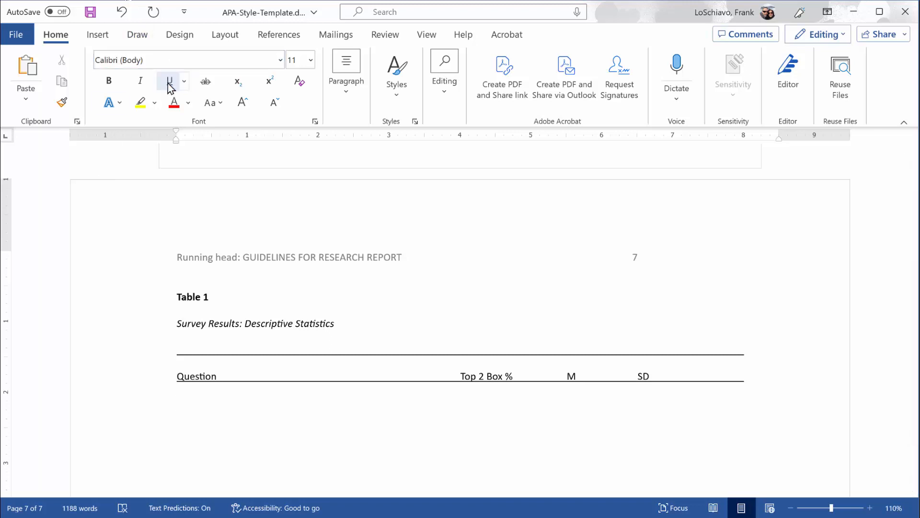
pyautogui.hotkey('ctrl', 'v')
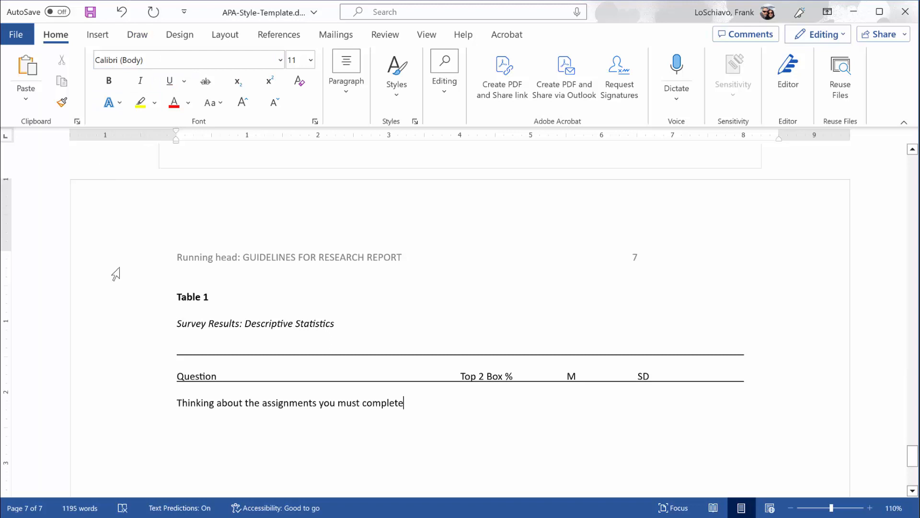
pyautogui.press('Tab')
pyautogui.write('91')
pyautogui.press('Tab')
pyautogui.write('4.36')
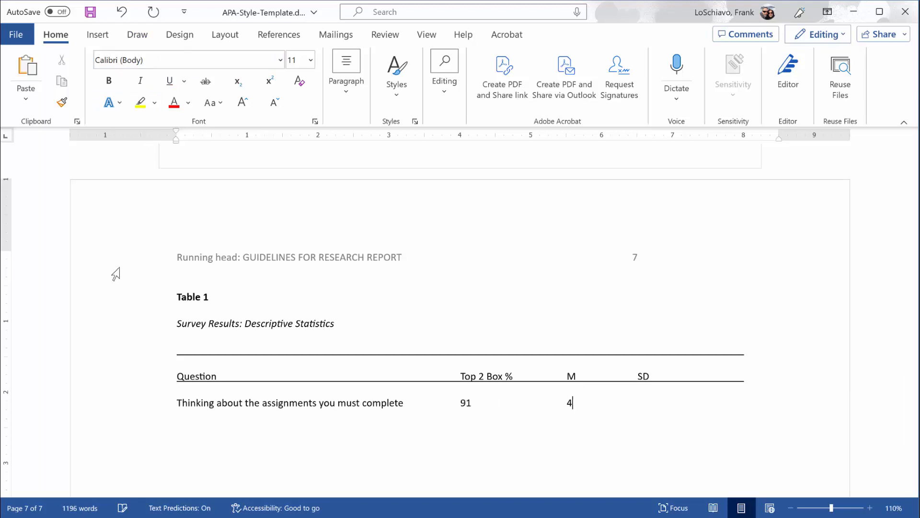
pyautogui.press('Tab')
pyautogui.write('1.05')
# Add two placeholder rows reading "Etc." below the first data row
pyautogui.press('Return')
pyautogui.write('Etc.')
pyautogui.press('Return')
pyautogui.write('Etc.')
# Add a closing underlined rule below the placeholder rows, as wide as the rule above the headings, leaving a blank line between
pyautogui.press('Return')
pyautogui.scroll(-1, 116, 274)
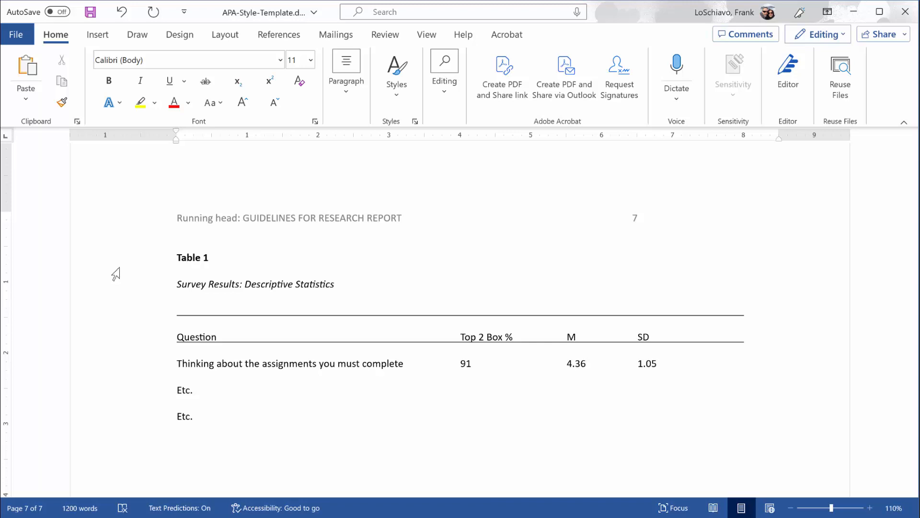
pyautogui.hotkey('ctrl', 'u')
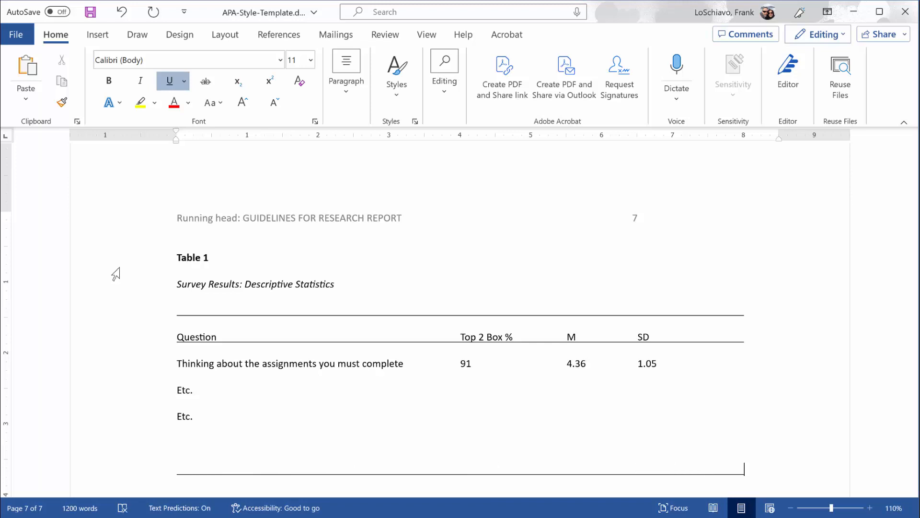
# Turn off underlining after the closing rule of Table 1
pyautogui.hotkey('ctrl', 'u')
pyautogui.scroll(-1, 116, 274)
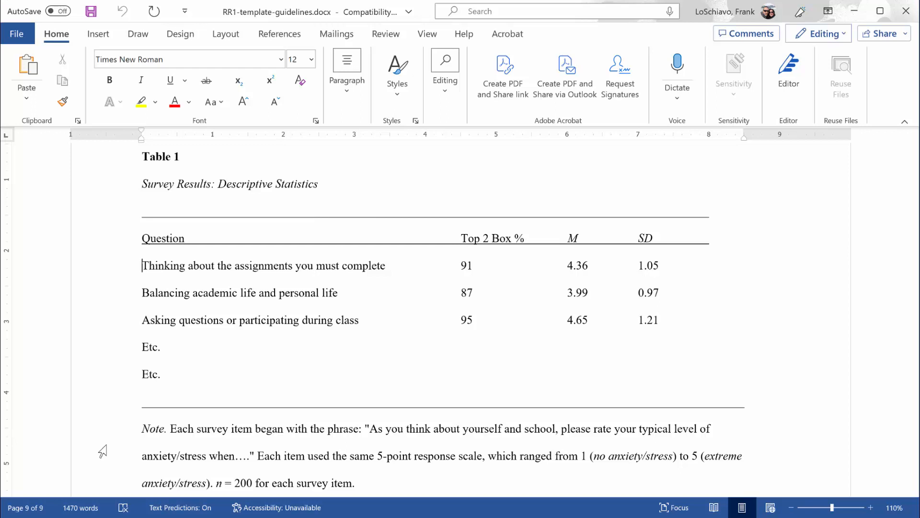
# Examine the page layout of RR1-template-guidelines.docx in print preview, from the title page through to page 9
pyautogui.hotkey('ctrl', 'p')
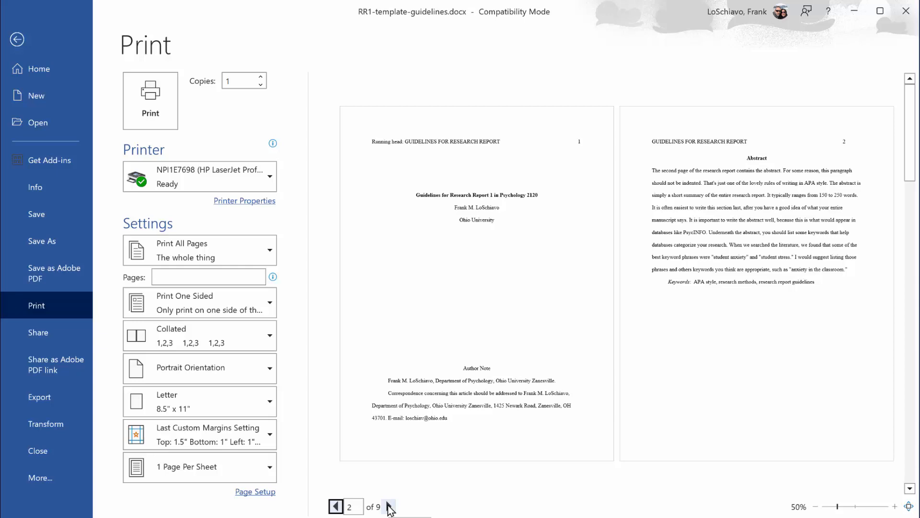
pyautogui.click(389, 507)
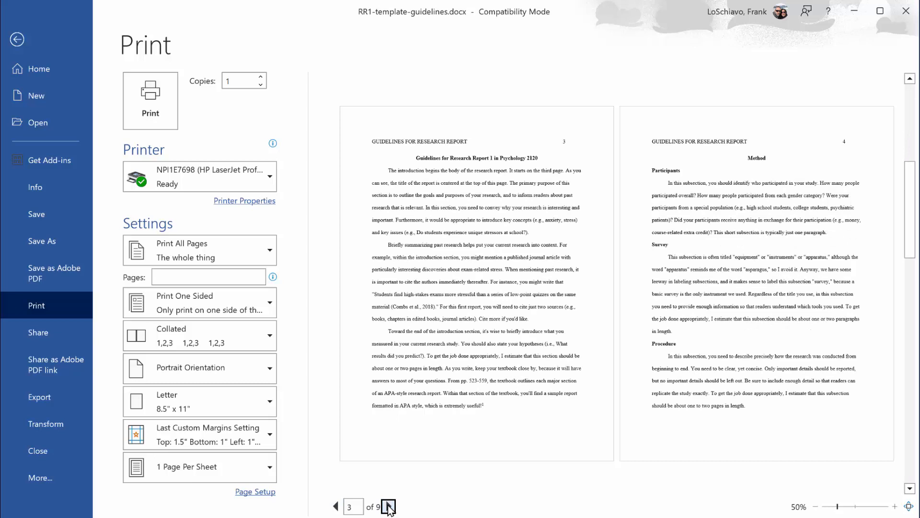
pyautogui.click(389, 506)
pyautogui.click(389, 507)
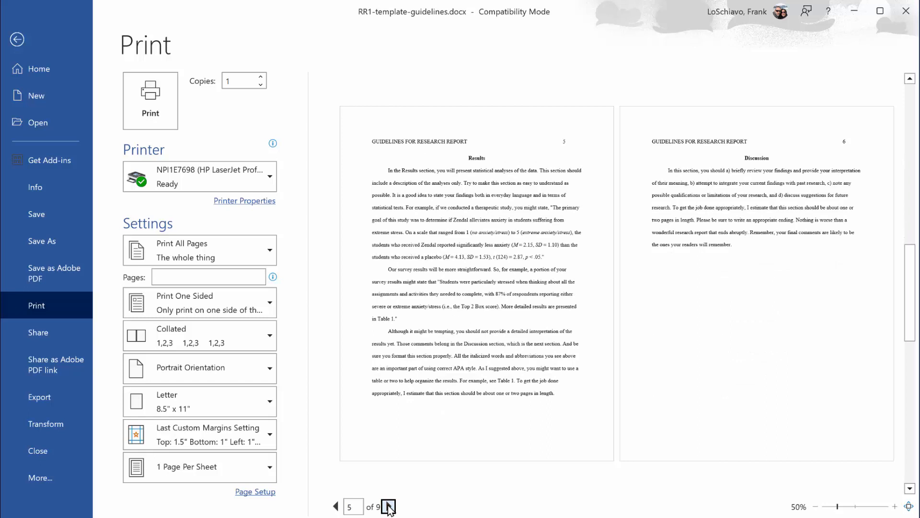
pyautogui.click(389, 507)
pyautogui.click(389, 507)
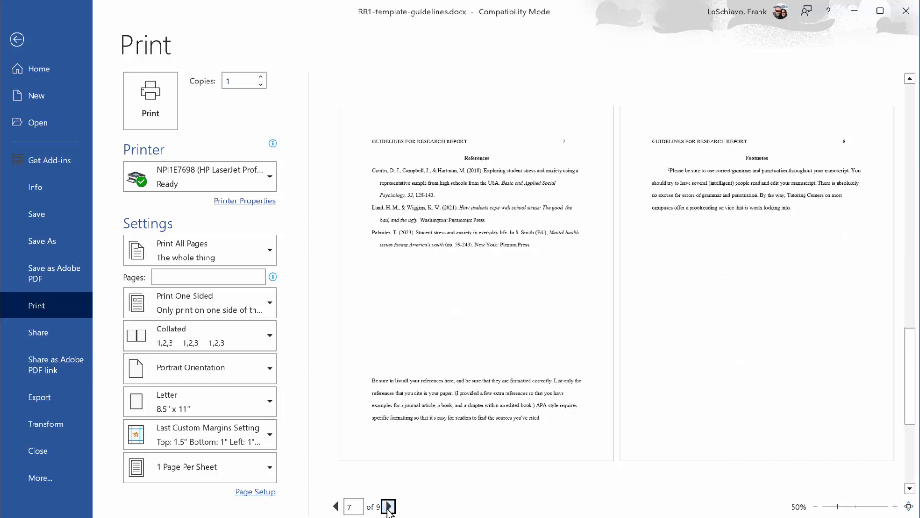
pyautogui.click(389, 507)
pyautogui.click(389, 507)
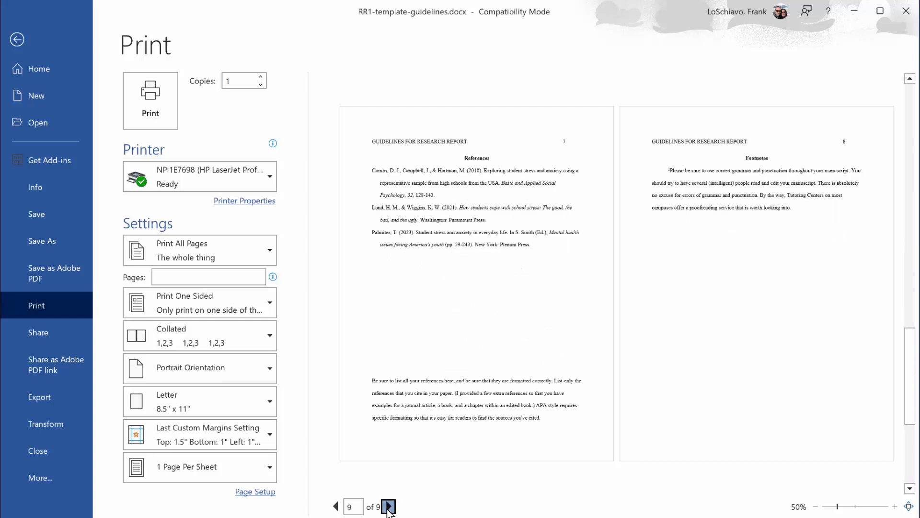